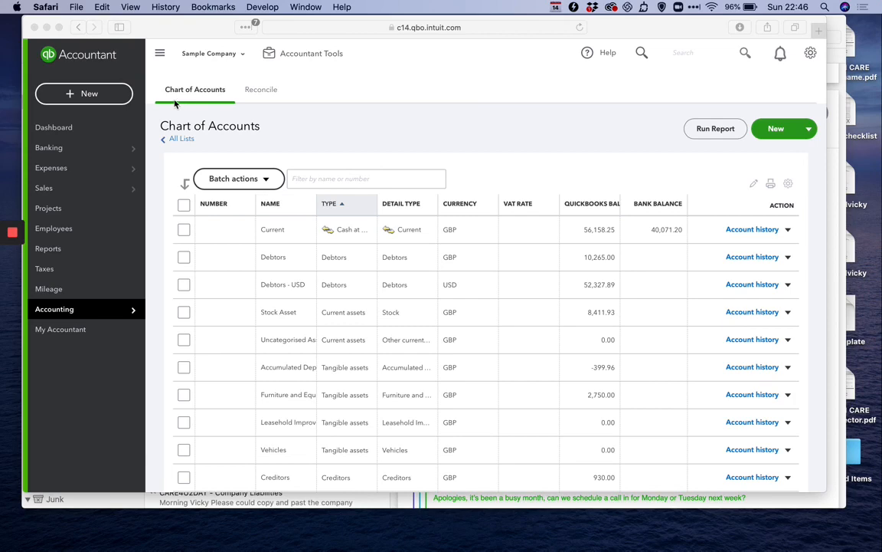
Start a new Receive Payment form from the + New menu and show its customer list
{"action": "left_click", "coordinate": [108, 93]}
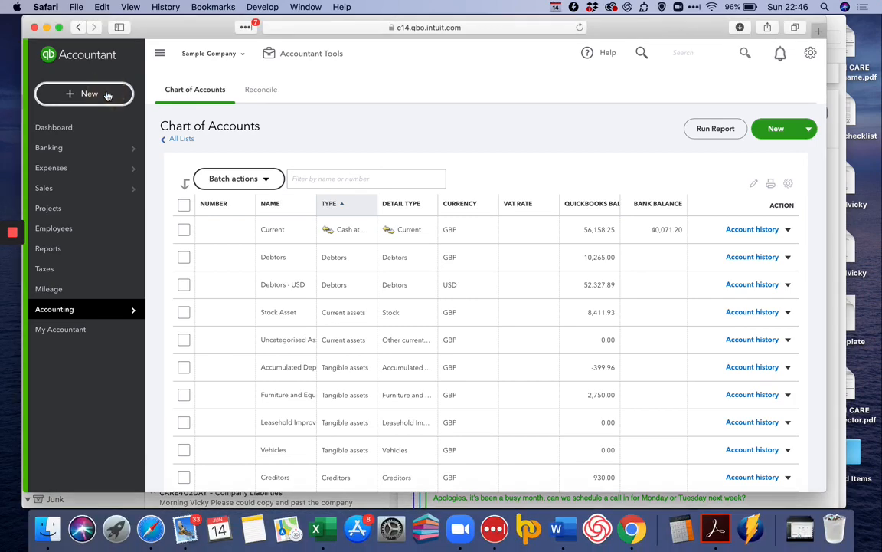
{"action": "left_click", "coordinate": [105, 94]}
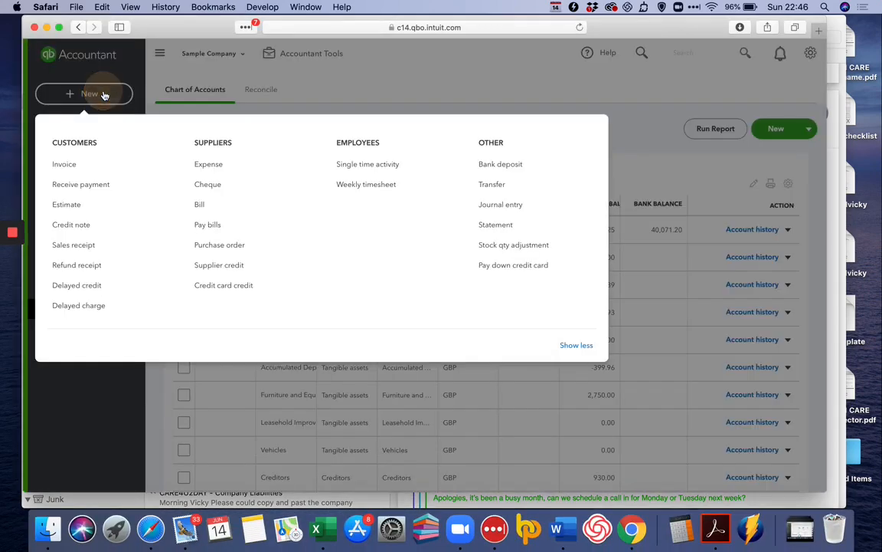
{"action": "left_click", "coordinate": [83, 190]}
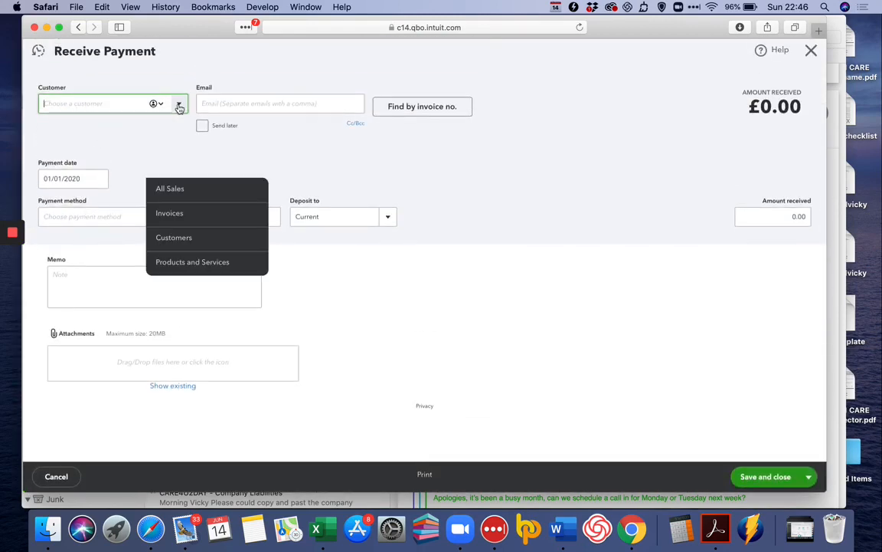
{"action": "left_click", "coordinate": [178, 105]}
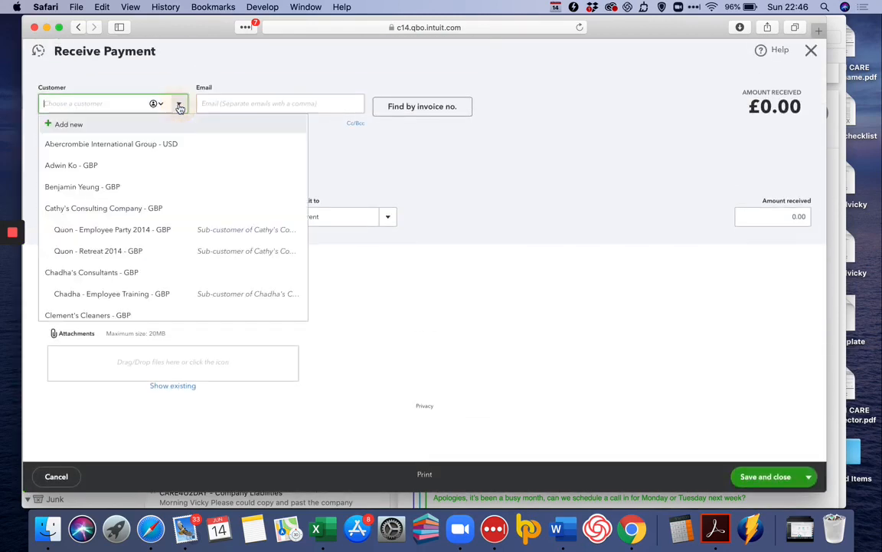
Choose the paying customer and date the payment 01/06/2020
{"action": "left_click", "coordinate": [144, 165]}
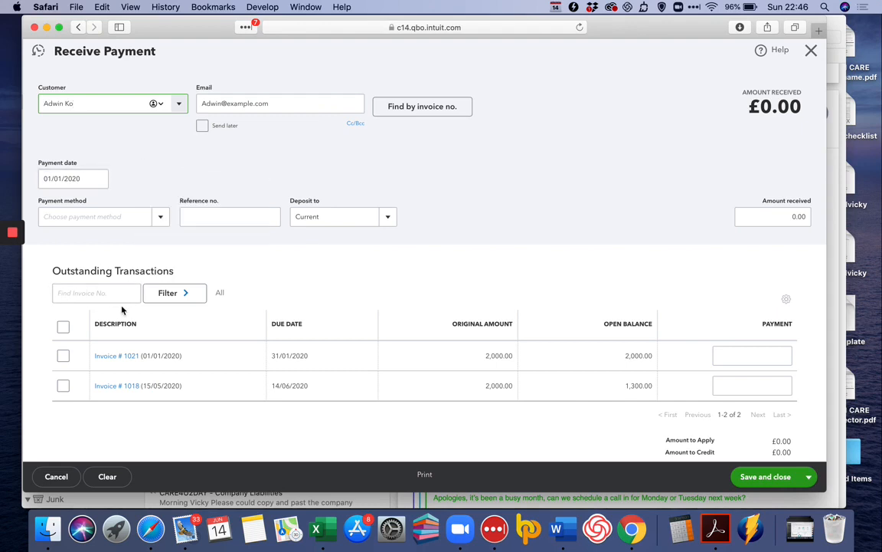
{"action": "left_click", "coordinate": [98, 177]}
{"action": "left_click", "coordinate": [141, 209]}
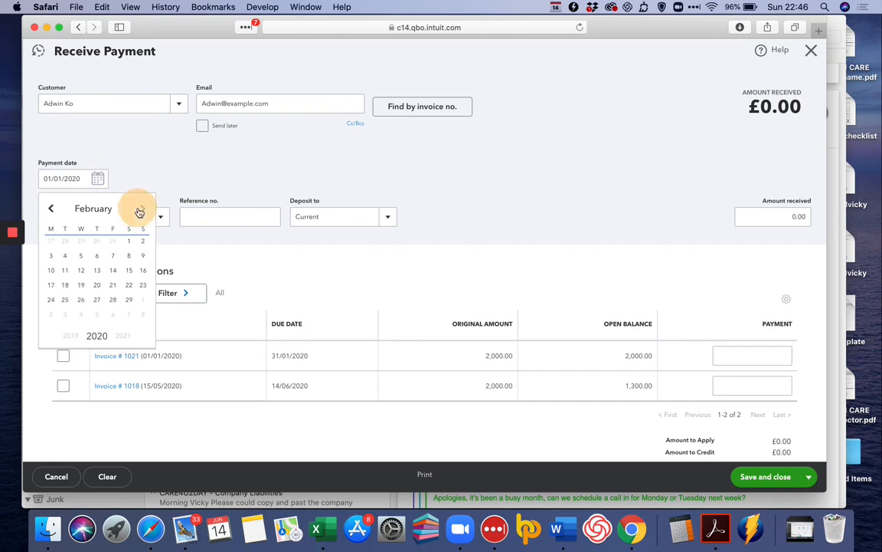
{"action": "left_click", "coordinate": [140, 209]}
{"action": "left_click", "coordinate": [140, 209]}
{"action": "left_click", "coordinate": [141, 209]}
{"action": "left_click", "coordinate": [140, 209]}
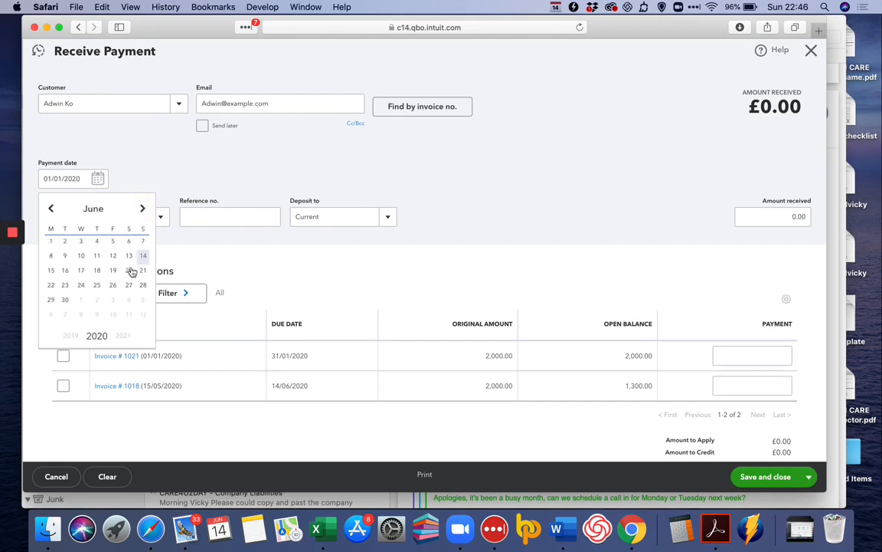
{"action": "left_click", "coordinate": [51, 241]}
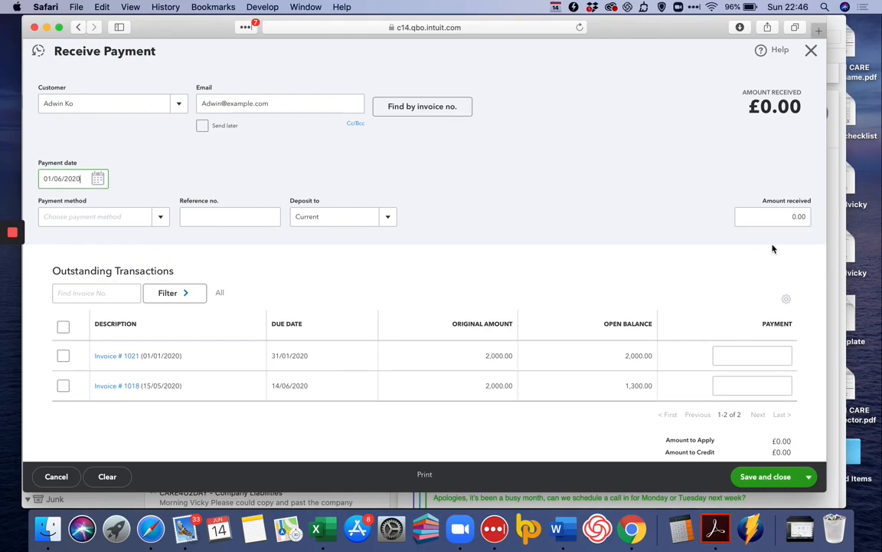
Enter £3,500 as amount received, applying it across invoices 1021 and 1018
{"action": "left_click", "coordinate": [775, 218]}
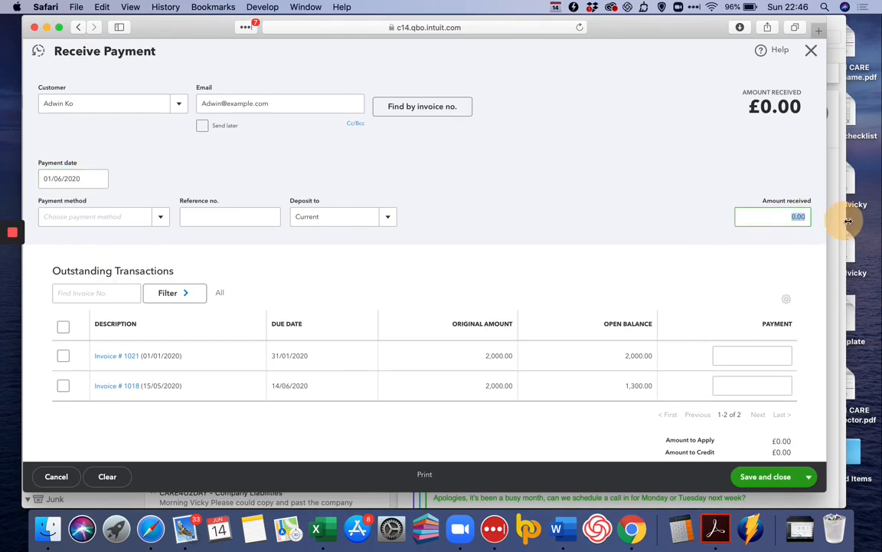
{"action": "type", "text": "3,5"}
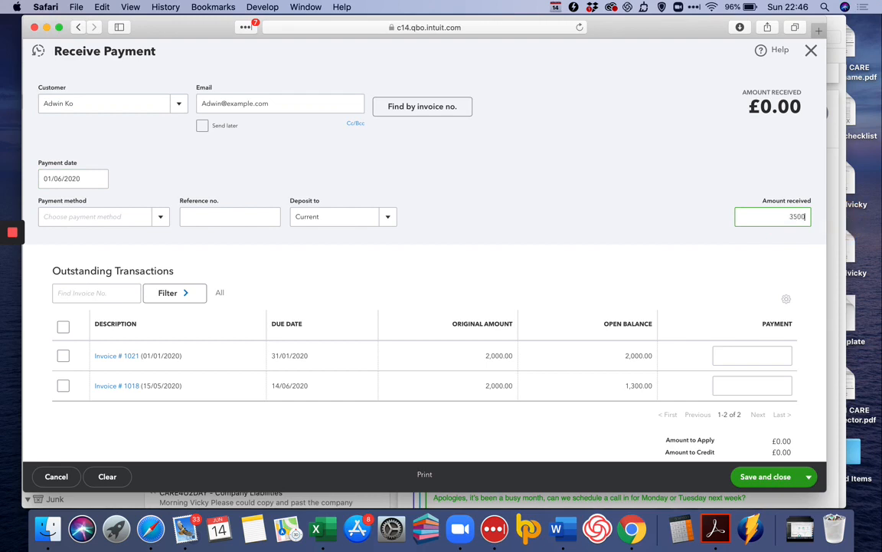
{"action": "type", "text": "00"}
{"action": "key", "text": "Tab"}
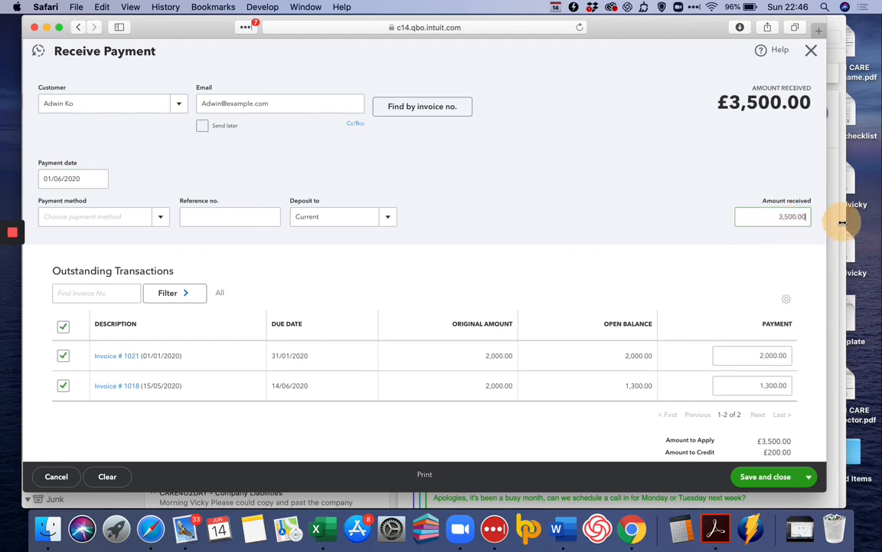
{"action": "left_click", "coordinate": [788, 218]}
Revise the amount received to 2,500 and apply it to invoice 1021 only
{"action": "type", "text": "2500"}
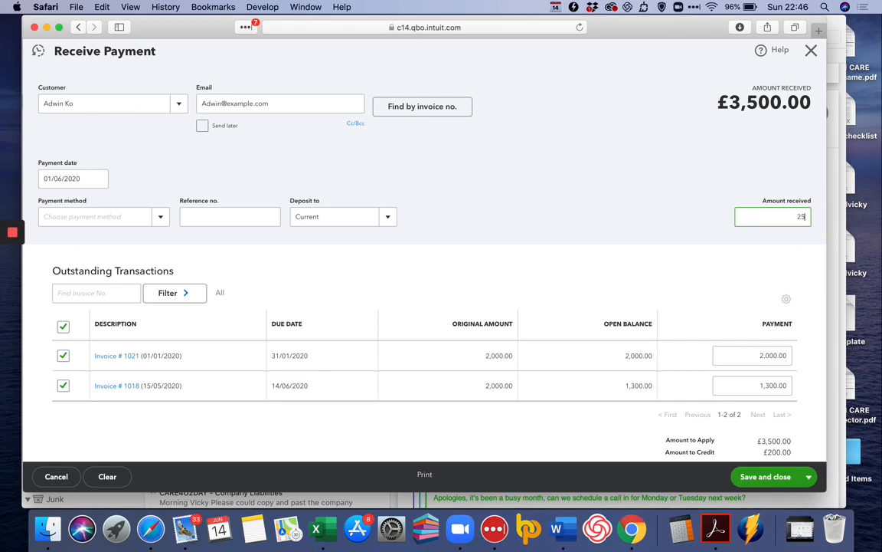
{"action": "key", "text": "Tab"}
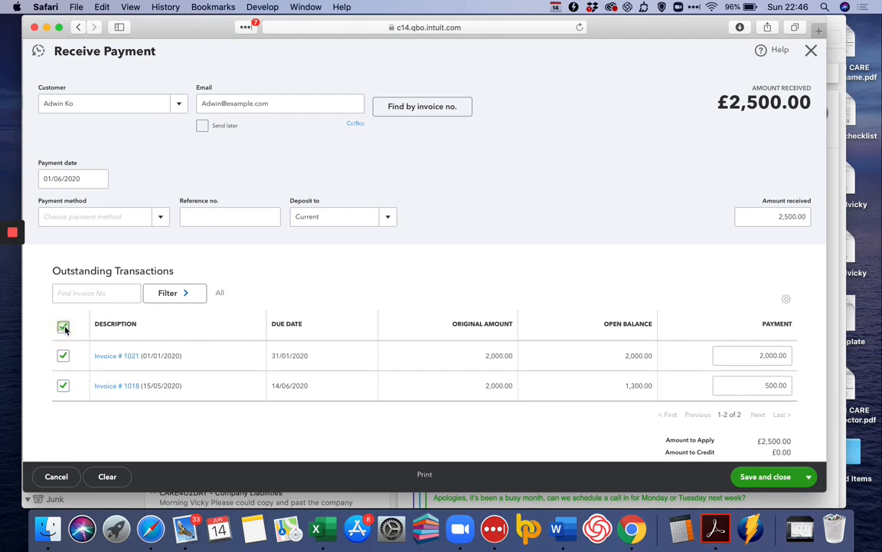
{"action": "left_click", "coordinate": [63, 355]}
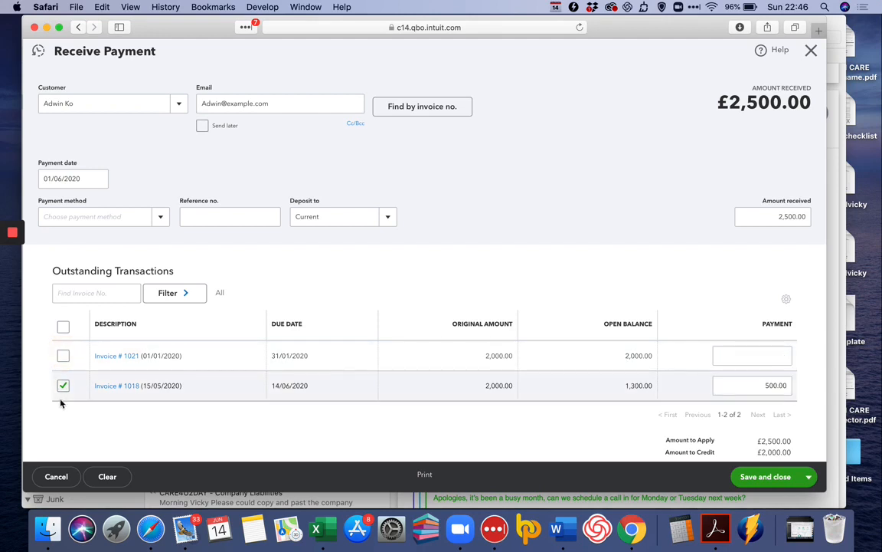
{"action": "left_click", "coordinate": [63, 386]}
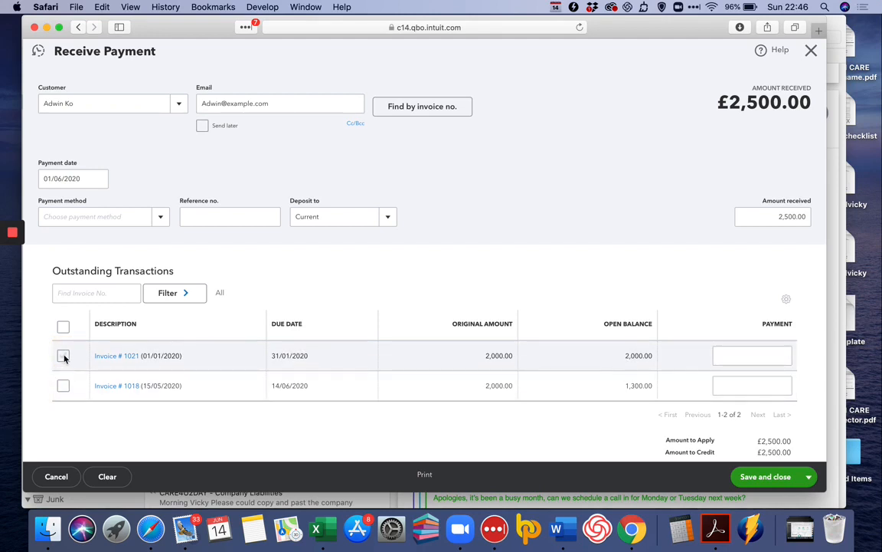
{"action": "left_click", "coordinate": [63, 355]}
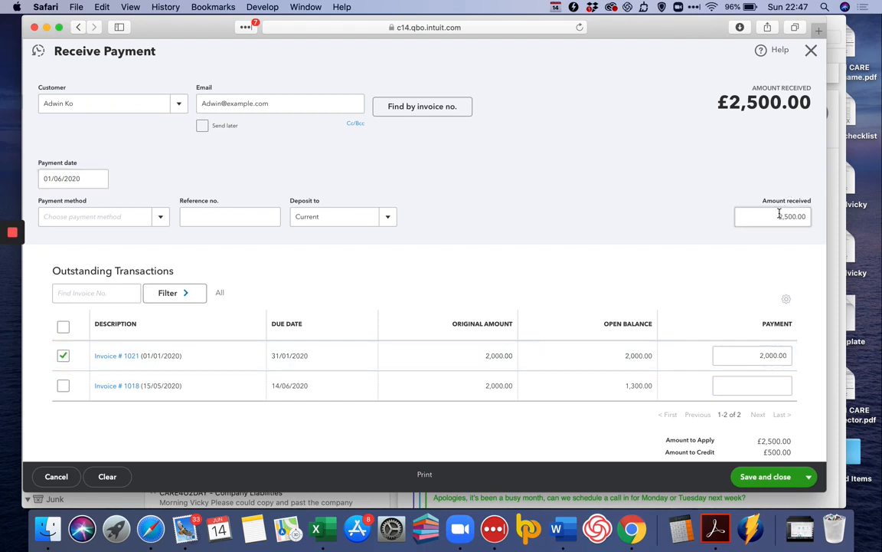
Change the amount received to £2,000.00 and save with Save and new
{"action": "left_click_drag", "start_coordinate": [775, 216], "coordinate": [821, 219]}
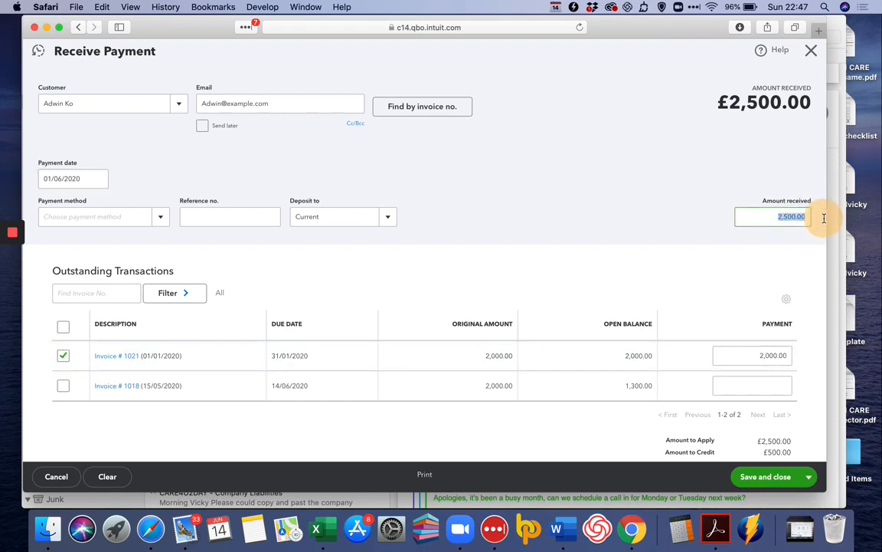
{"action": "type", "text": "2"}
{"action": "key", "text": "Tab"}
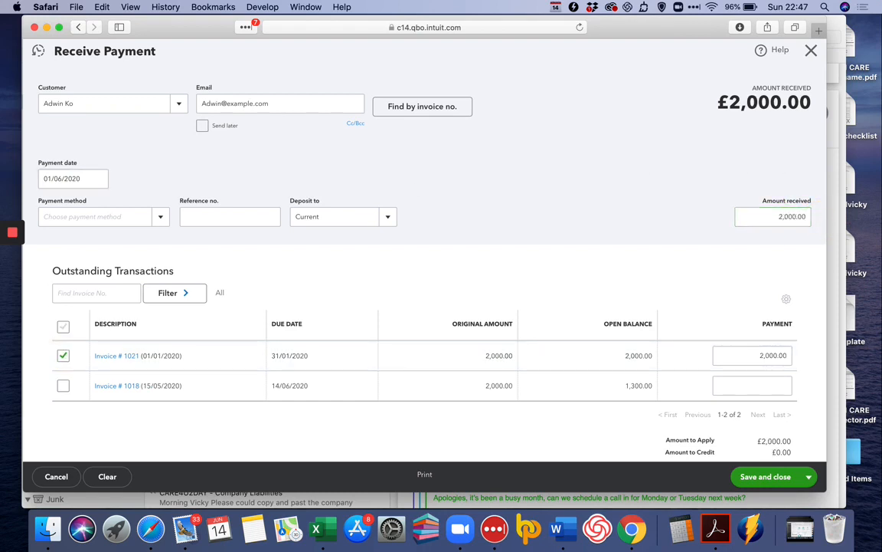
{"action": "left_click", "coordinate": [810, 474]}
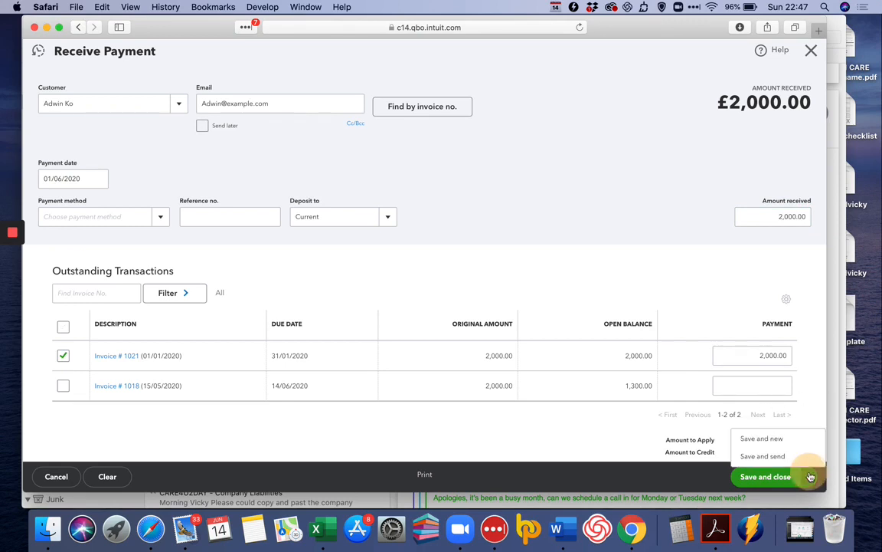
{"action": "left_click", "coordinate": [792, 440]}
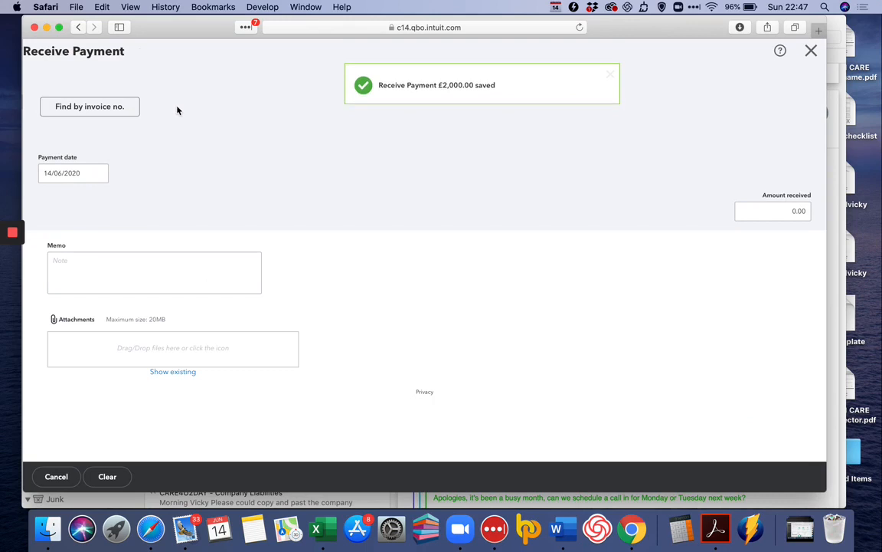
Record Cathy's Consulting Company's £3,000.00 payment against invoice 1022 and save and close
{"action": "left_click", "coordinate": [176, 104]}
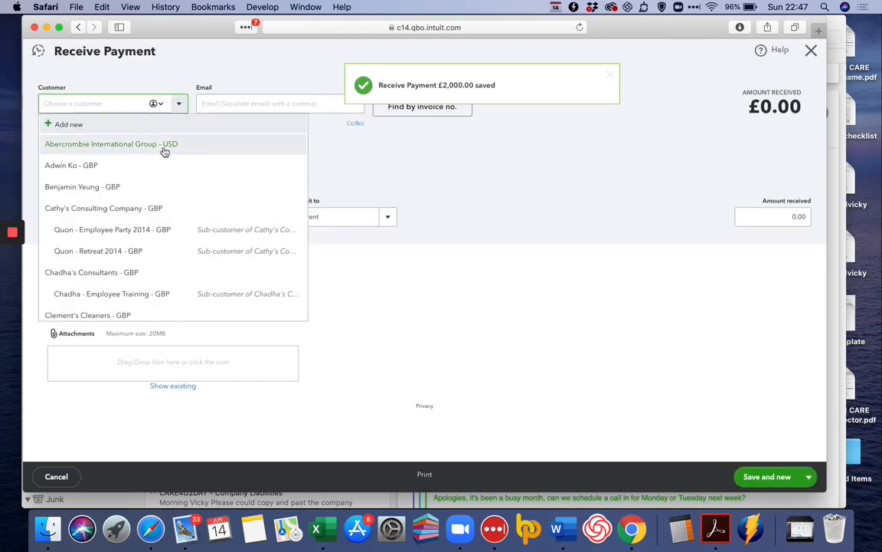
{"action": "left_click", "coordinate": [144, 208]}
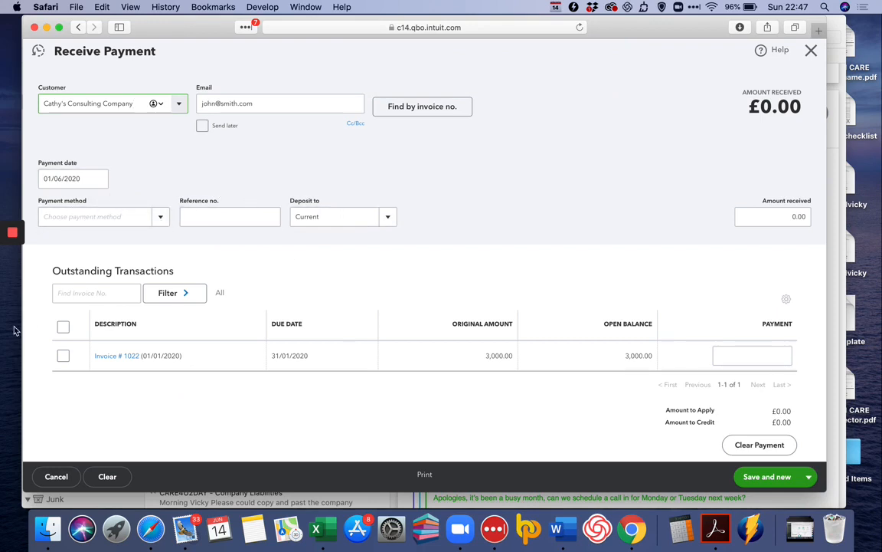
{"action": "left_click", "coordinate": [64, 357]}
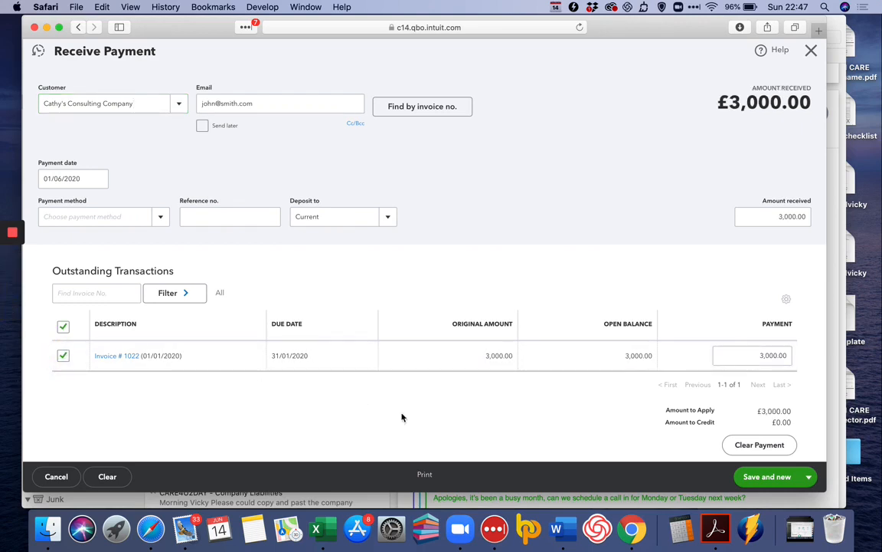
{"action": "left_click", "coordinate": [810, 479]}
{"action": "left_click", "coordinate": [784, 442]}
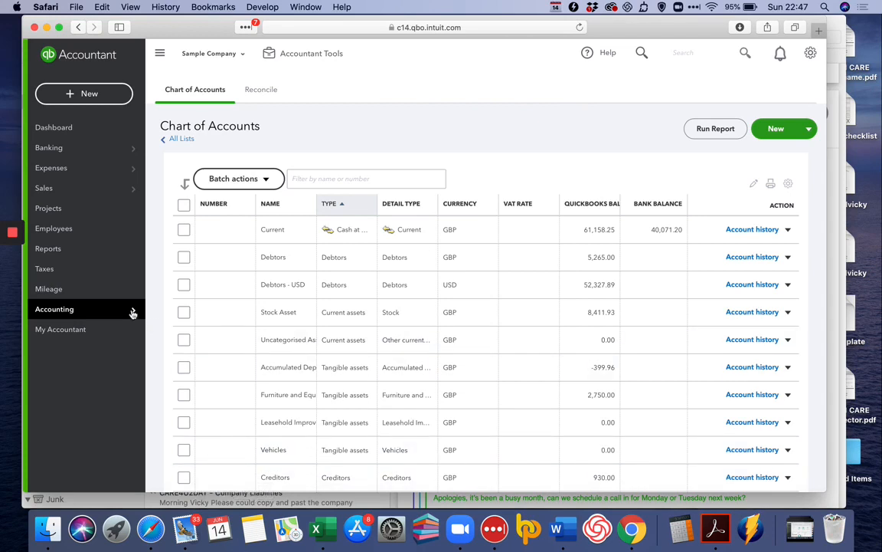
Create a Current assets account with detail type Undeposited Funds from the Chart of Accounts
{"action": "mouse_move", "coordinate": [131, 311]}
{"action": "left_click", "coordinate": [171, 310]}
{"action": "left_click", "coordinate": [776, 131]}
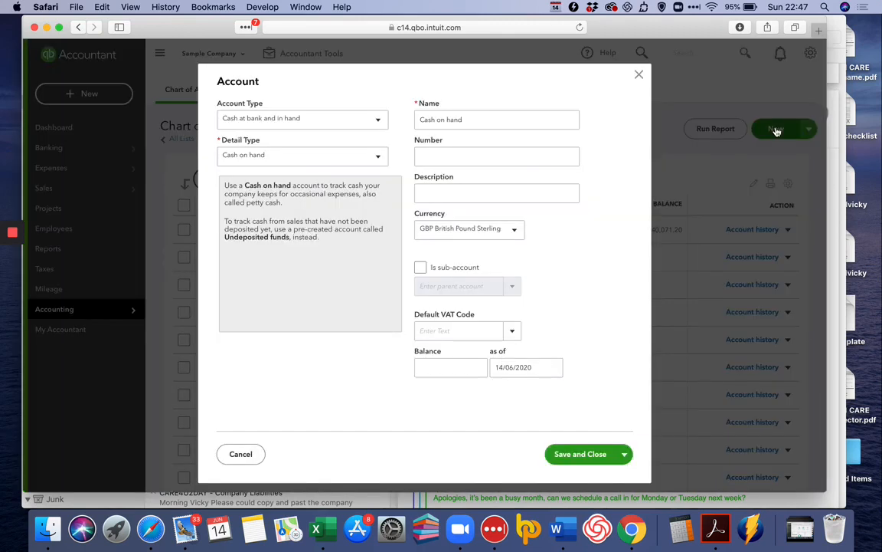
{"action": "left_click", "coordinate": [274, 125]}
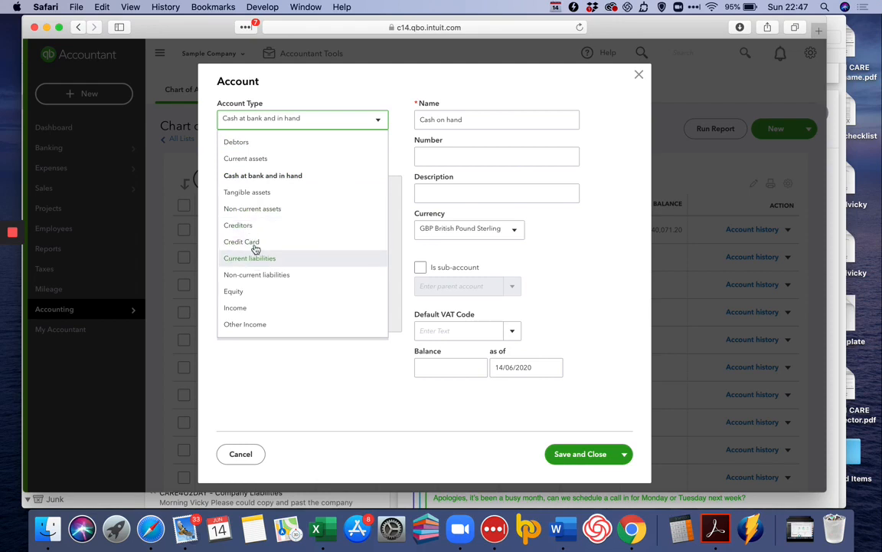
{"action": "left_click", "coordinate": [261, 158]}
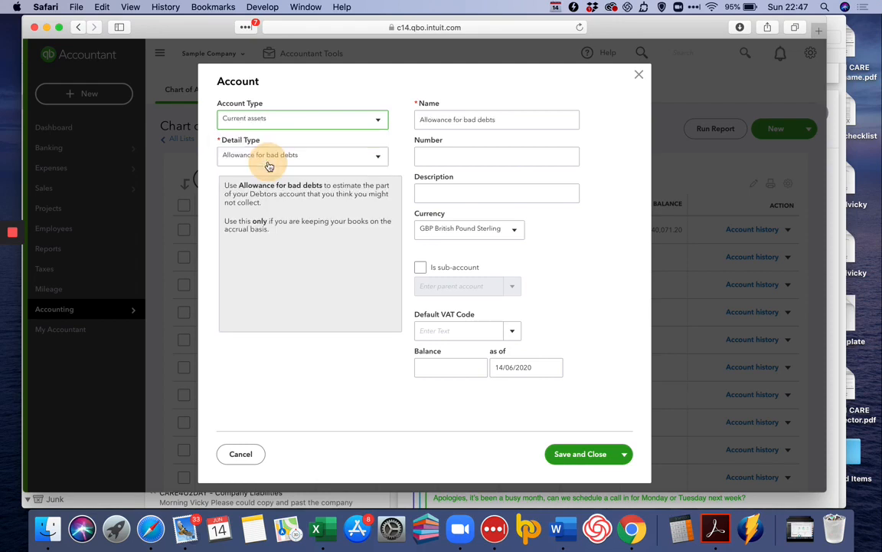
{"action": "left_click", "coordinate": [269, 157]}
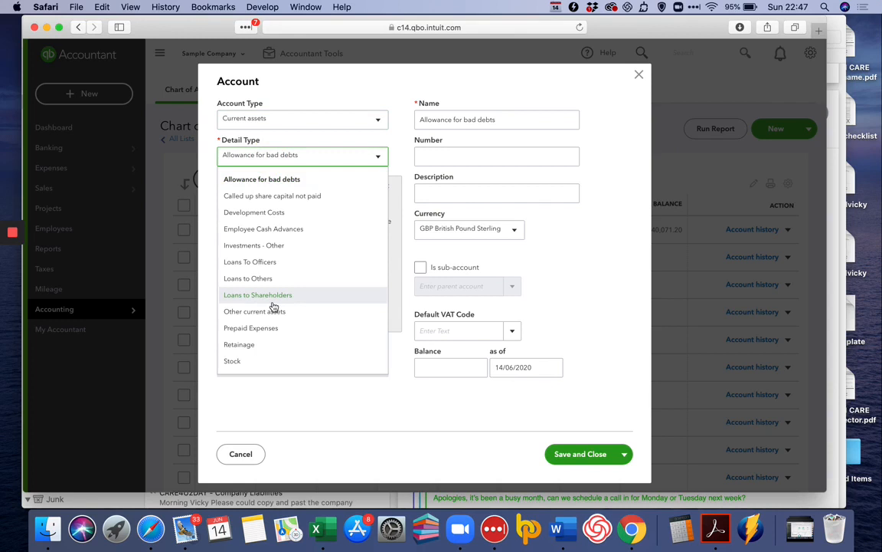
{"action": "scroll", "coordinate": [275, 307], "scroll_direction": "down", "scroll_amount": 1}
{"action": "left_click", "coordinate": [278, 362]}
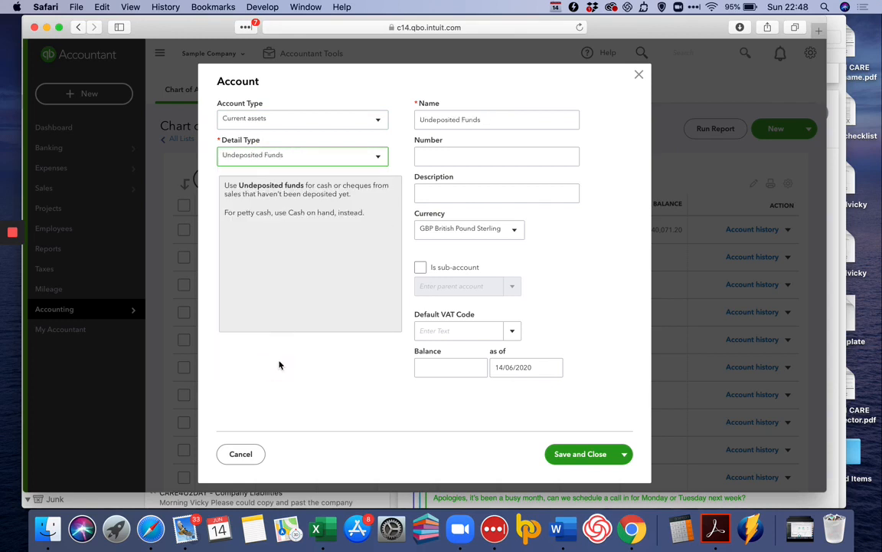
{"action": "left_click", "coordinate": [561, 455]}
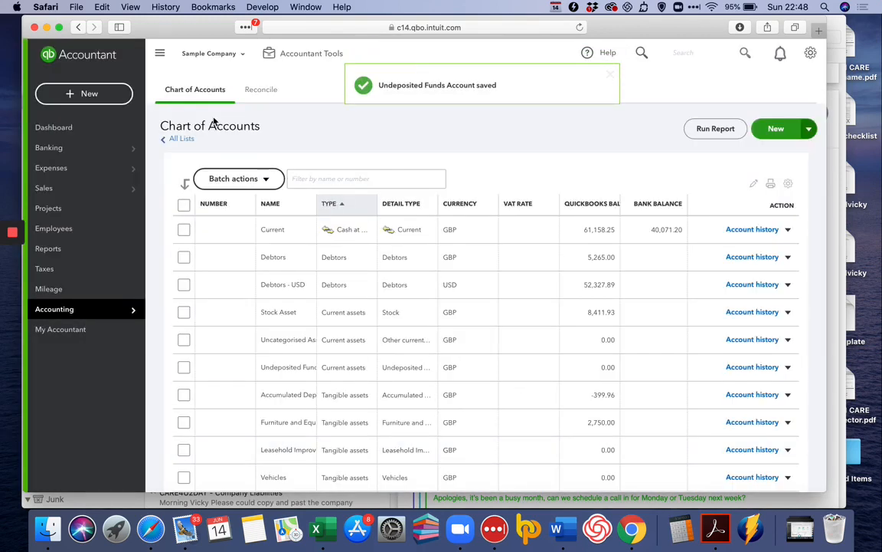
Record the customer's £1,300.00 payment on Invoice 1018, deposited to Undeposited Funds, and save
{"action": "left_click", "coordinate": [100, 93]}
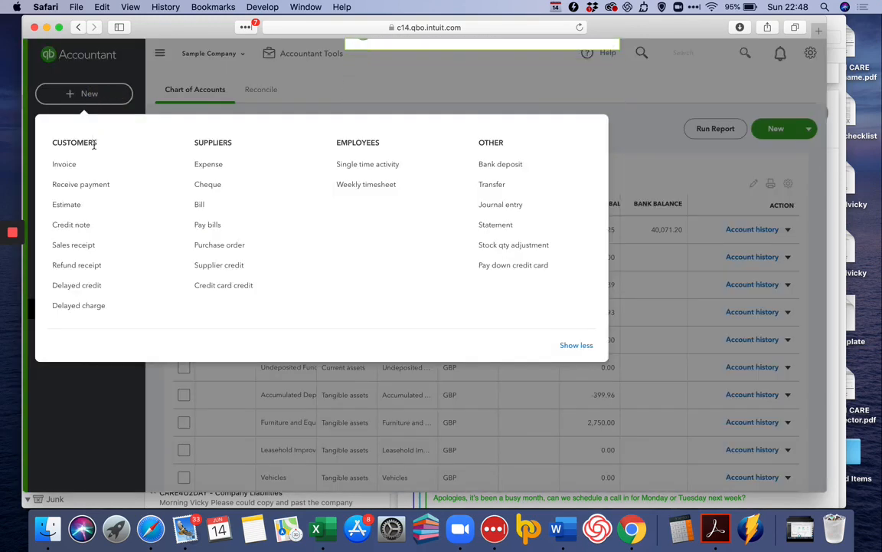
{"action": "left_click", "coordinate": [95, 187]}
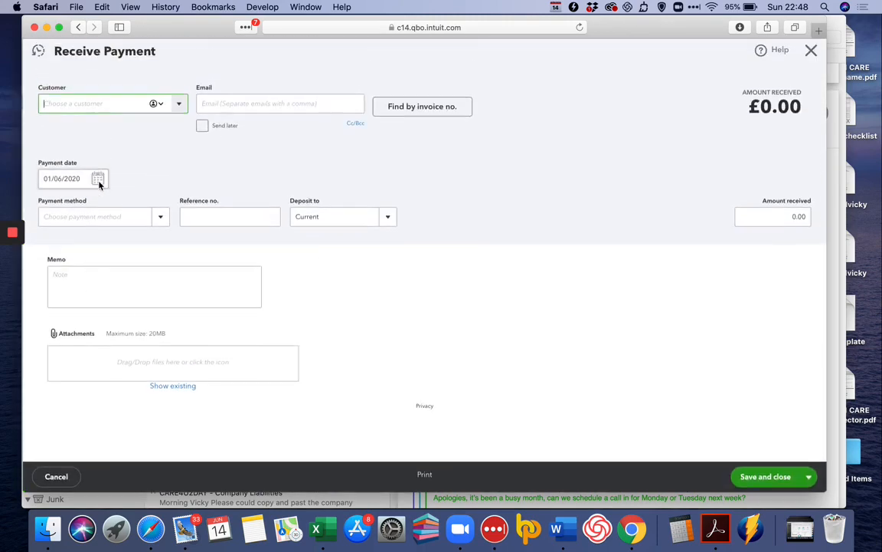
{"action": "left_click", "coordinate": [179, 105]}
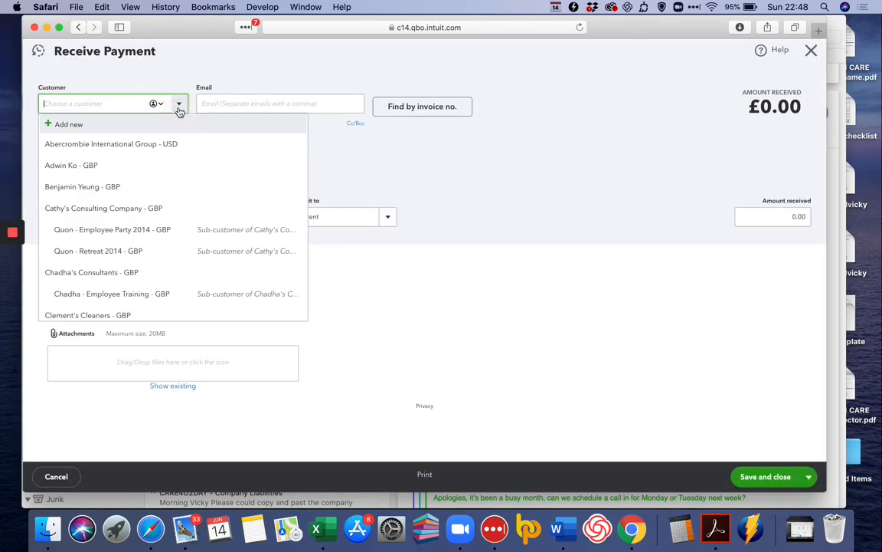
{"action": "left_click", "coordinate": [112, 171]}
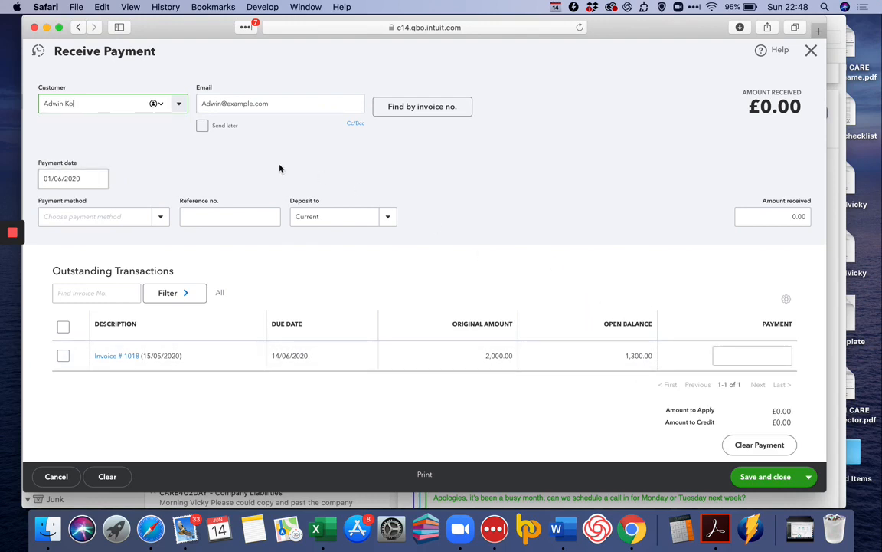
{"action": "left_click", "coordinate": [386, 220]}
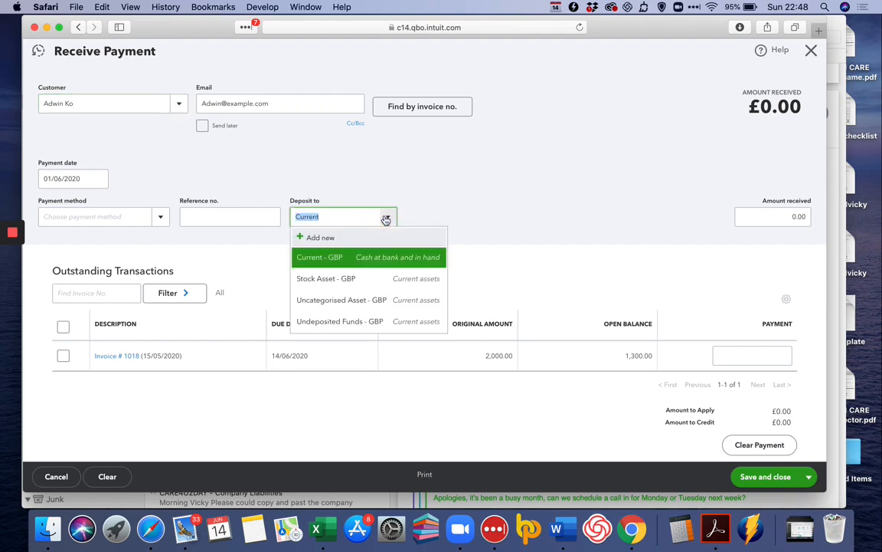
{"action": "left_click", "coordinate": [369, 318]}
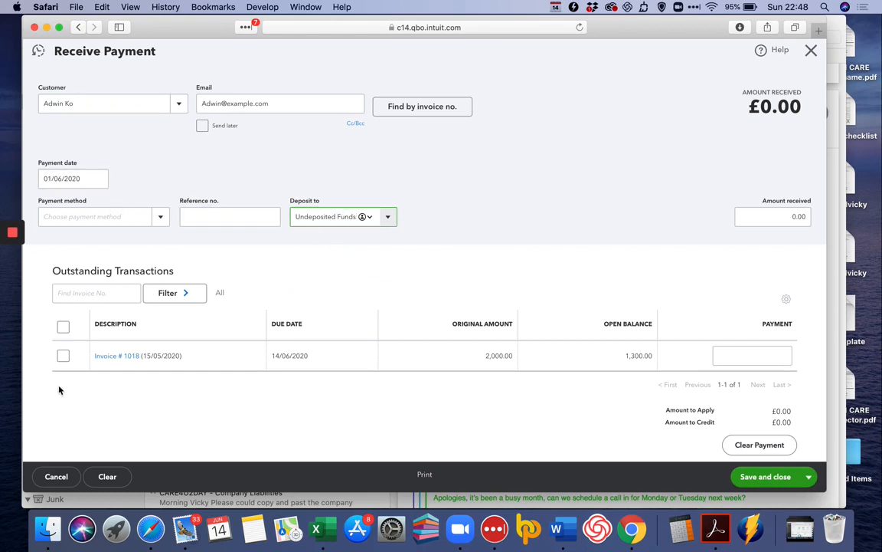
{"action": "left_click", "coordinate": [62, 357]}
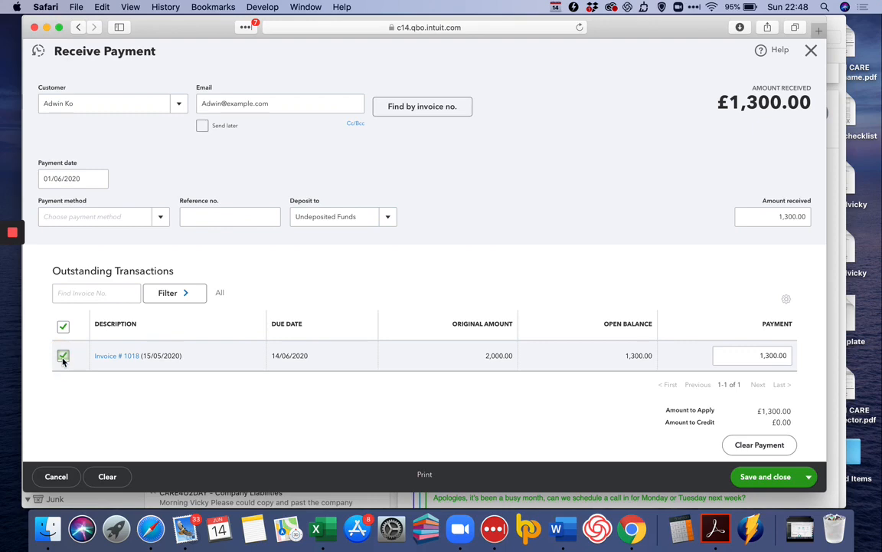
{"action": "left_click", "coordinate": [766, 477]}
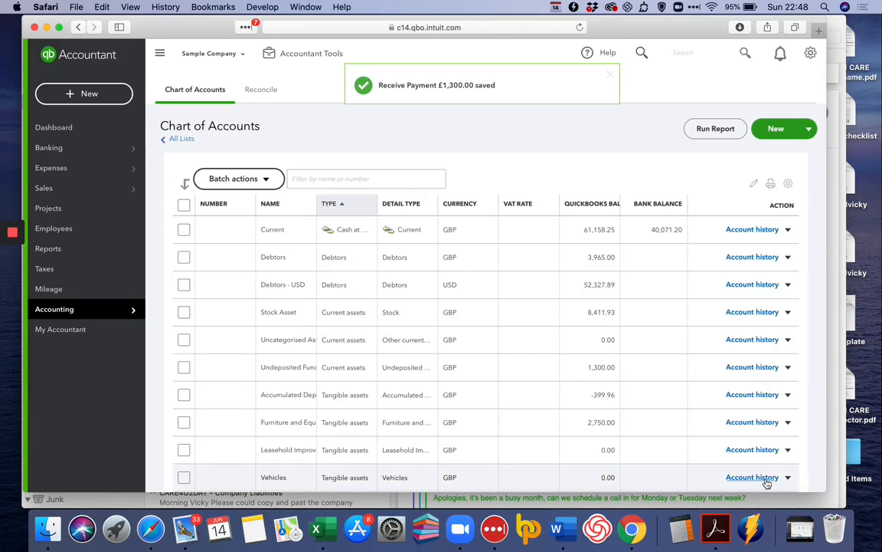
{"action": "left_click", "coordinate": [112, 98]}
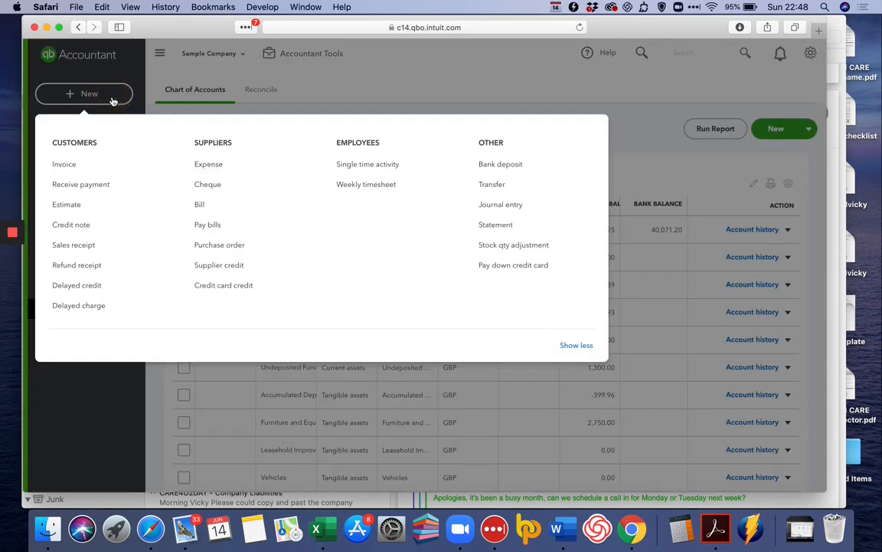
{"action": "left_click", "coordinate": [98, 185]}
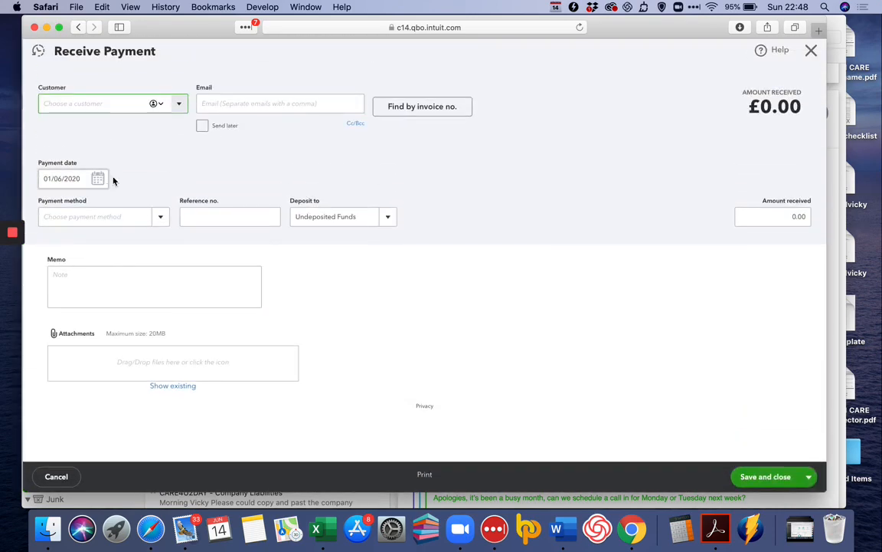
{"action": "left_click", "coordinate": [178, 105]}
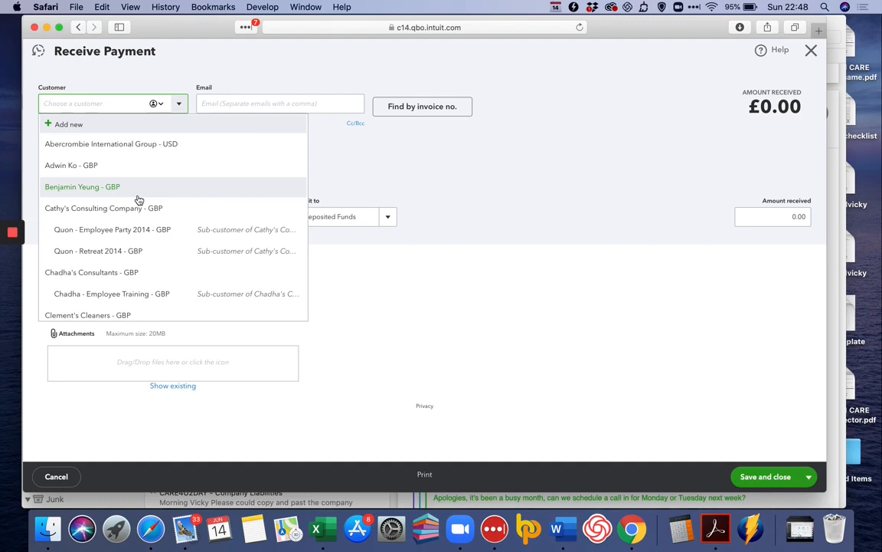
{"action": "scroll", "coordinate": [139, 199], "scroll_direction": "down", "scroll_amount": 3}
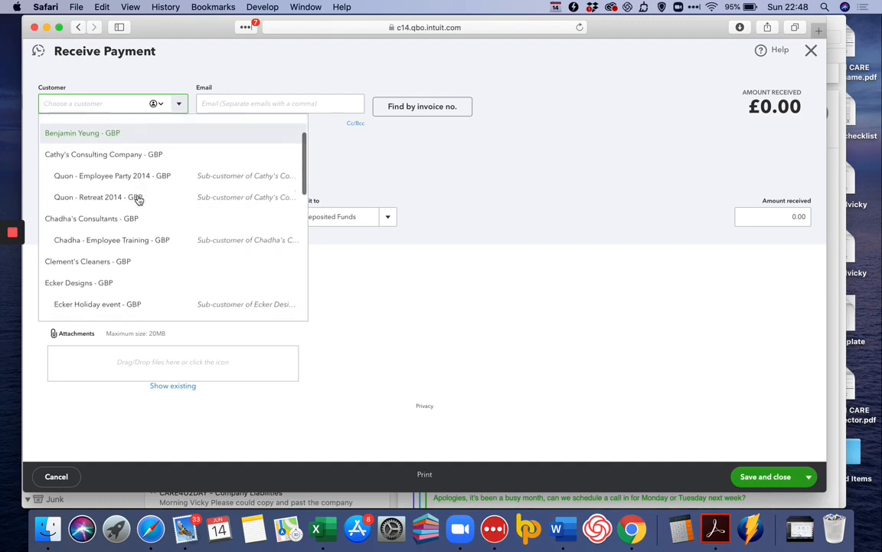
{"action": "scroll", "coordinate": [138, 199], "scroll_direction": "up", "scroll_amount": 3}
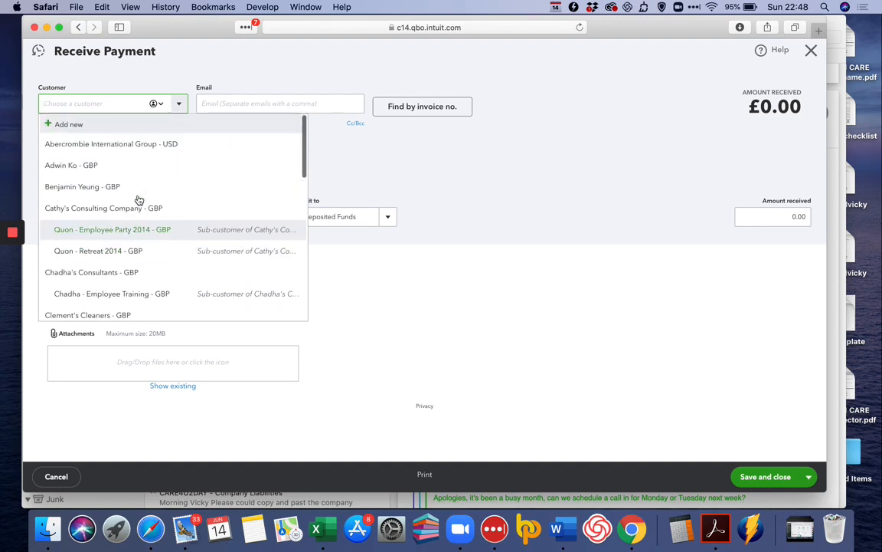
{"action": "left_click", "coordinate": [132, 193]}
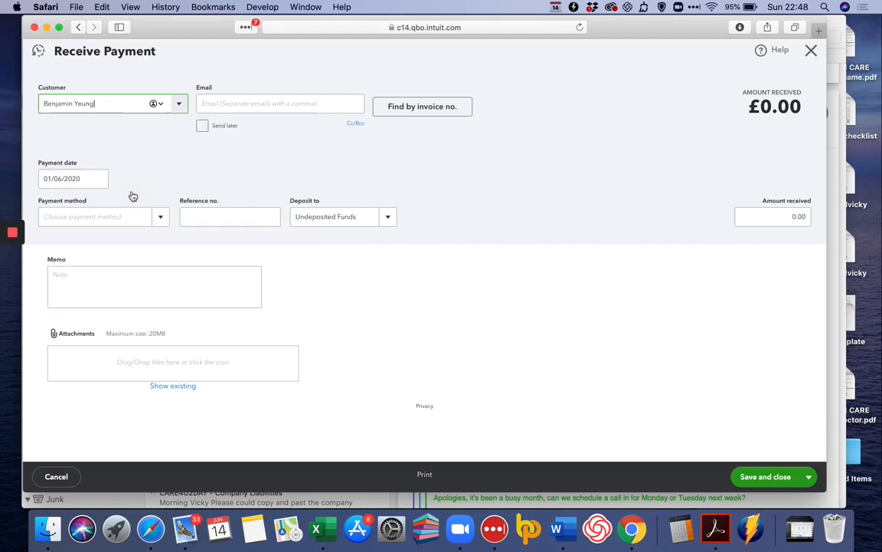
{"action": "left_click", "coordinate": [813, 50]}
{"action": "left_click", "coordinate": [496, 283]}
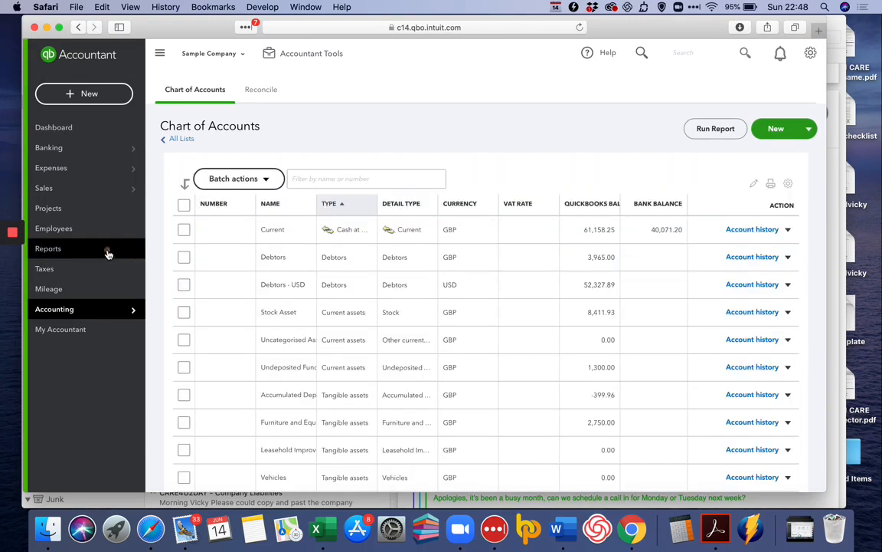
Open the Open Invoices report under Who owes you on the Reports page
{"action": "left_click", "coordinate": [108, 251]}
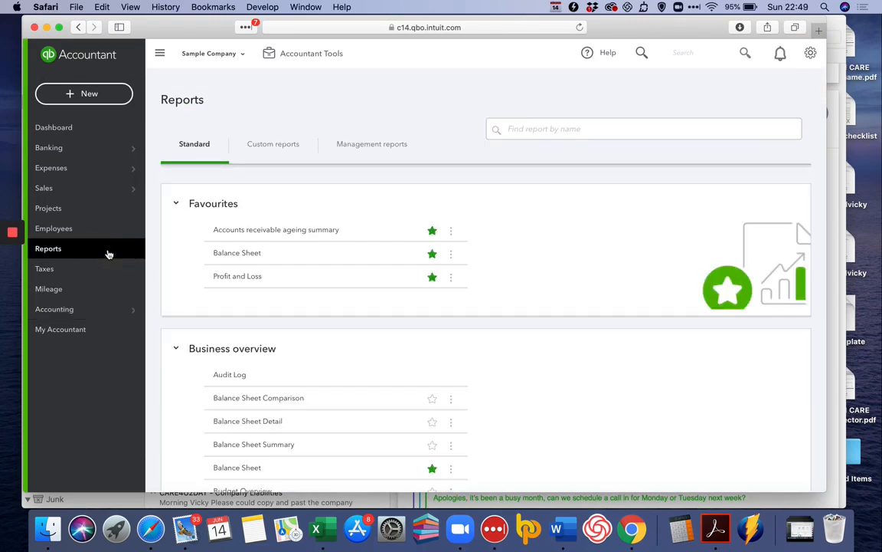
{"action": "scroll", "coordinate": [227, 289], "scroll_direction": "down", "scroll_amount": 10}
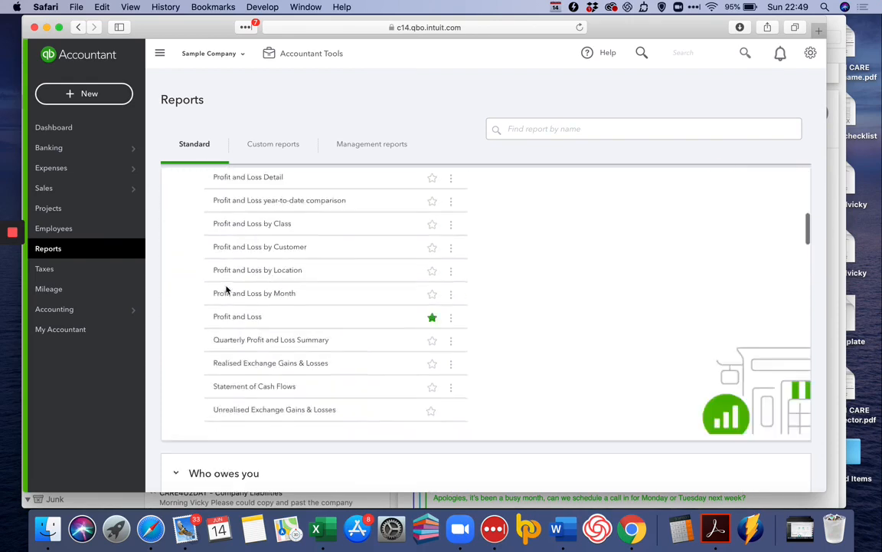
{"action": "scroll", "coordinate": [226, 290], "scroll_direction": "down", "scroll_amount": 5}
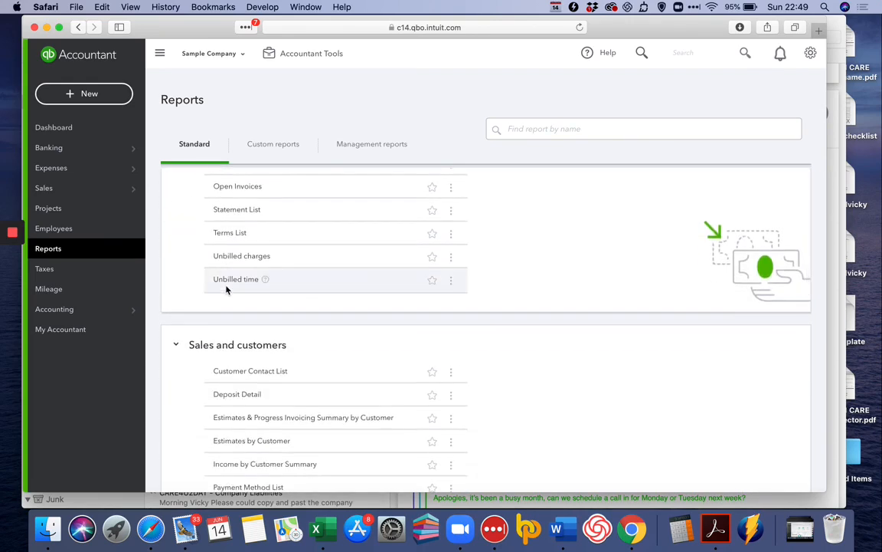
{"action": "left_click", "coordinate": [237, 186]}
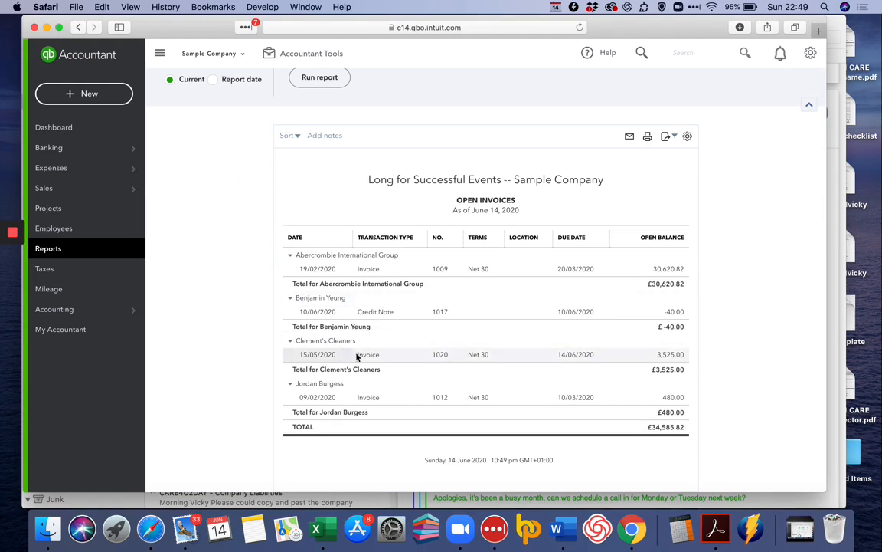
Start a new received payment with Clement's Cleaners as the customer
{"action": "left_click", "coordinate": [70, 93]}
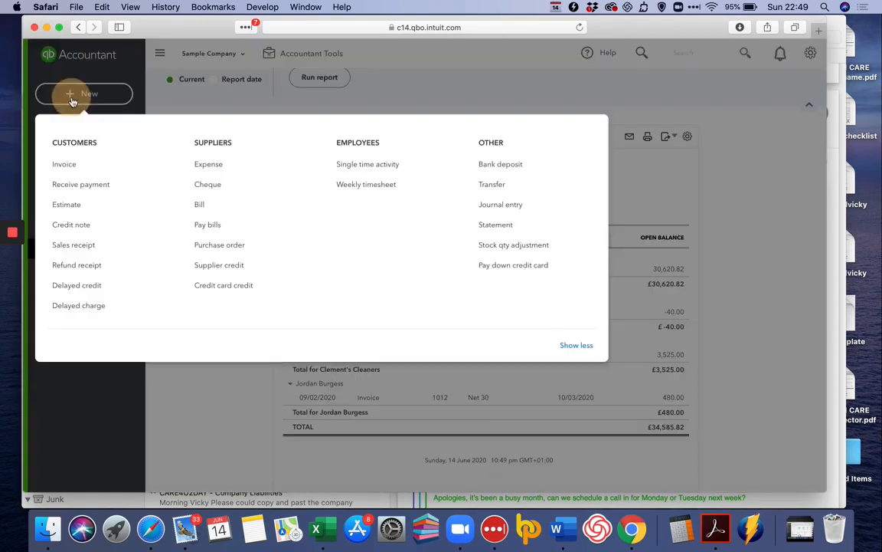
{"action": "left_click", "coordinate": [72, 186]}
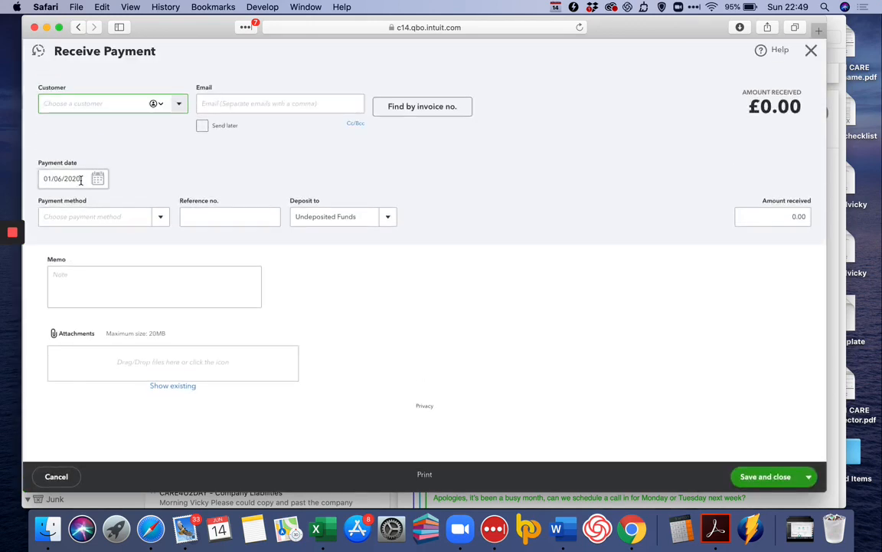
{"action": "type", "text": "ck"}
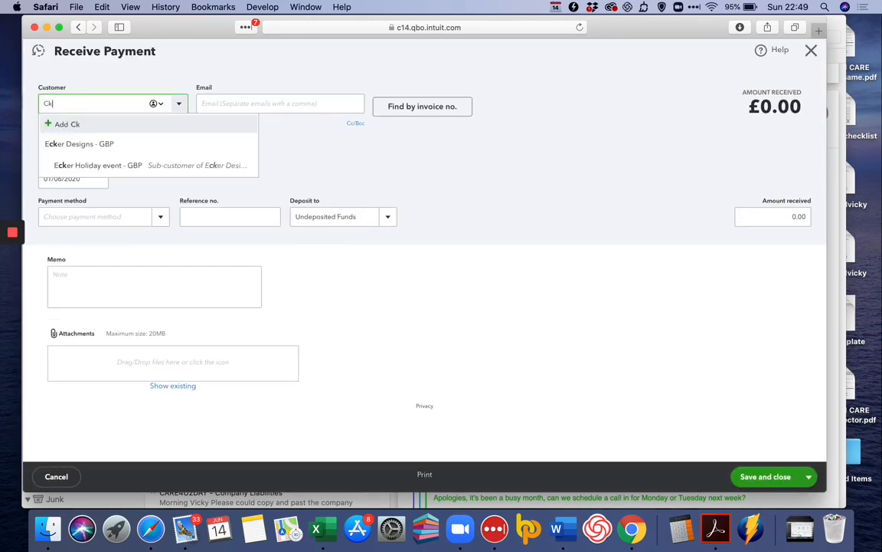
{"action": "key", "text": "BackSpace"}
{"action": "type", "text": "lement's Cleaners"}
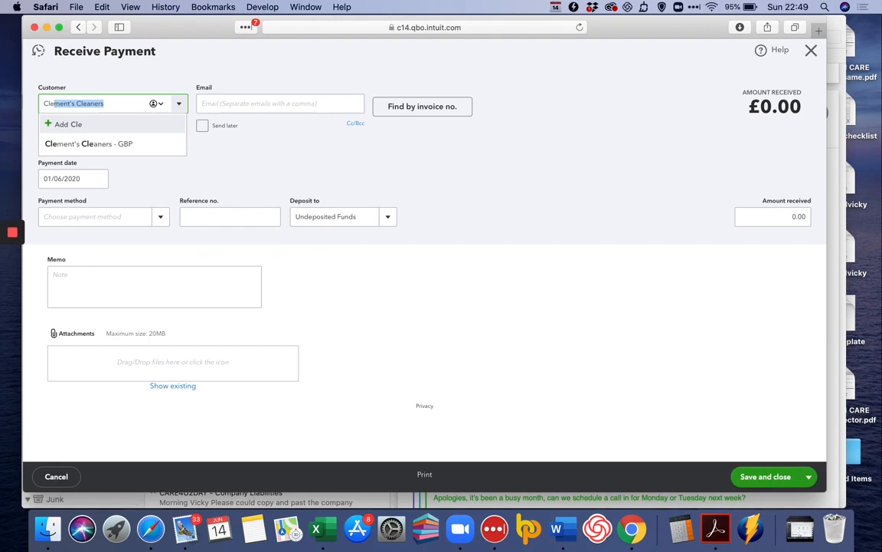
{"action": "key", "text": "Tab"}
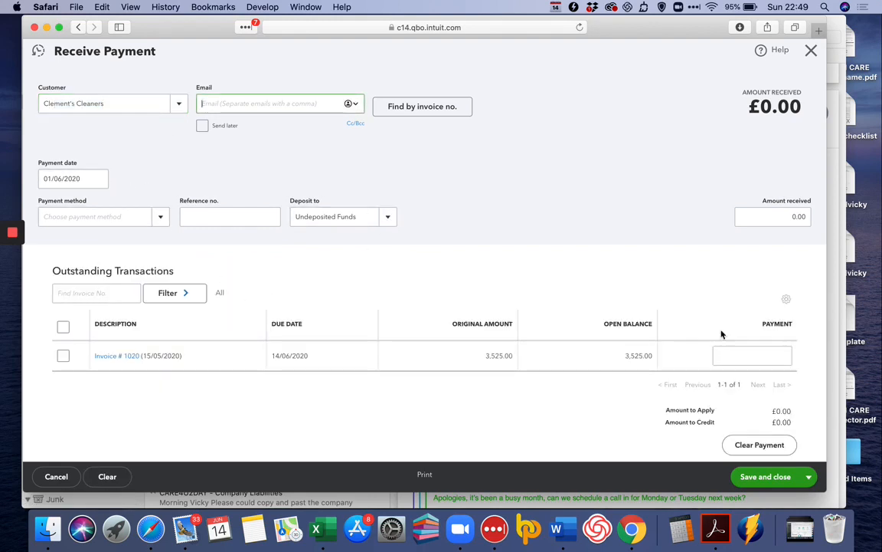
Enter £1,500.00 received, applied to invoice 1020, and save and close
{"action": "left_click", "coordinate": [789, 216]}
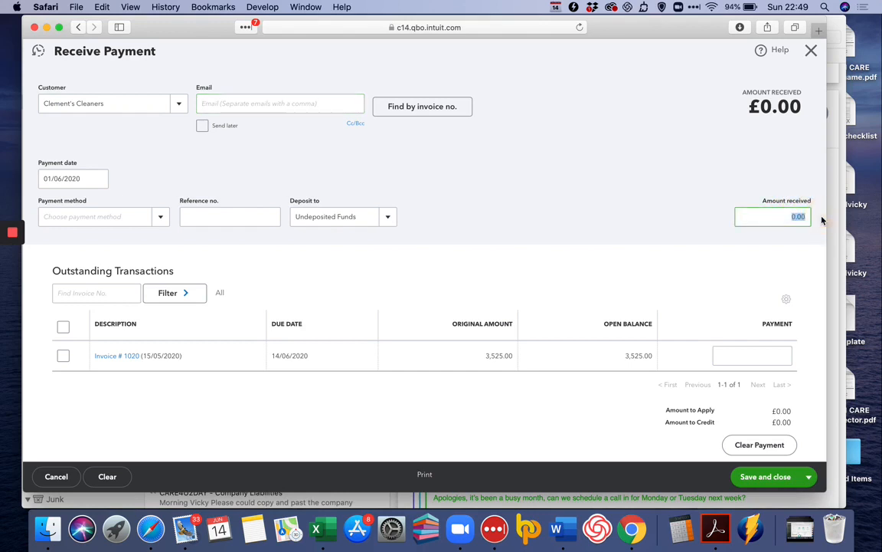
{"action": "type", "text": "15"}
{"action": "key", "text": "Tab"}
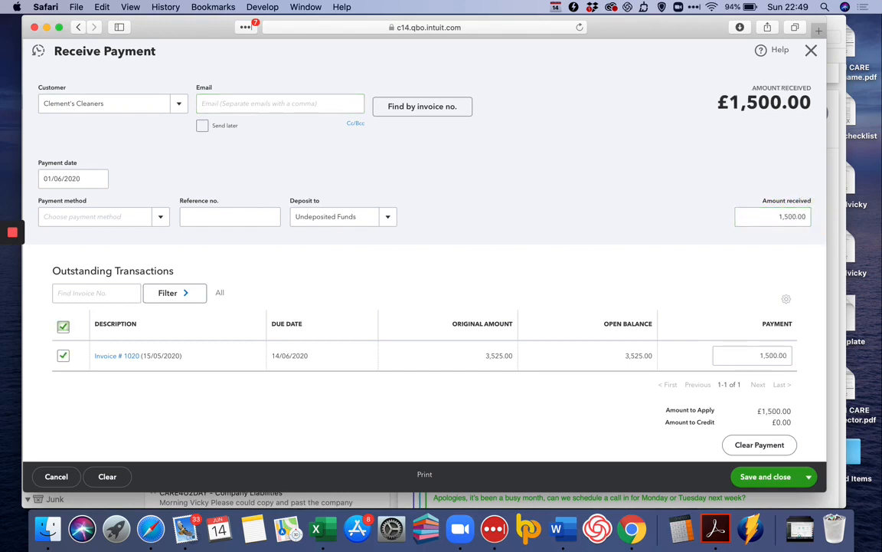
{"action": "left_click", "coordinate": [776, 483]}
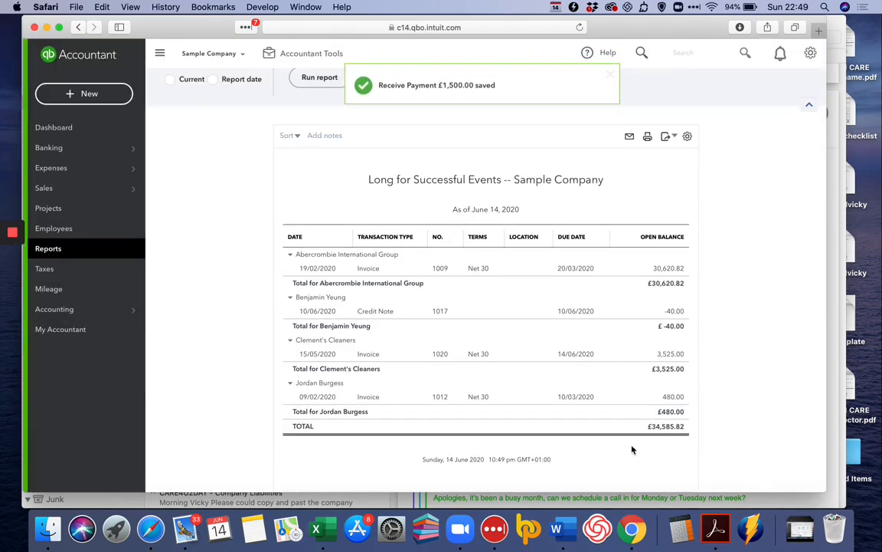
Start a new bank deposit dated 9 June 2020
{"action": "left_click", "coordinate": [93, 127]}
{"action": "left_click", "coordinate": [92, 95]}
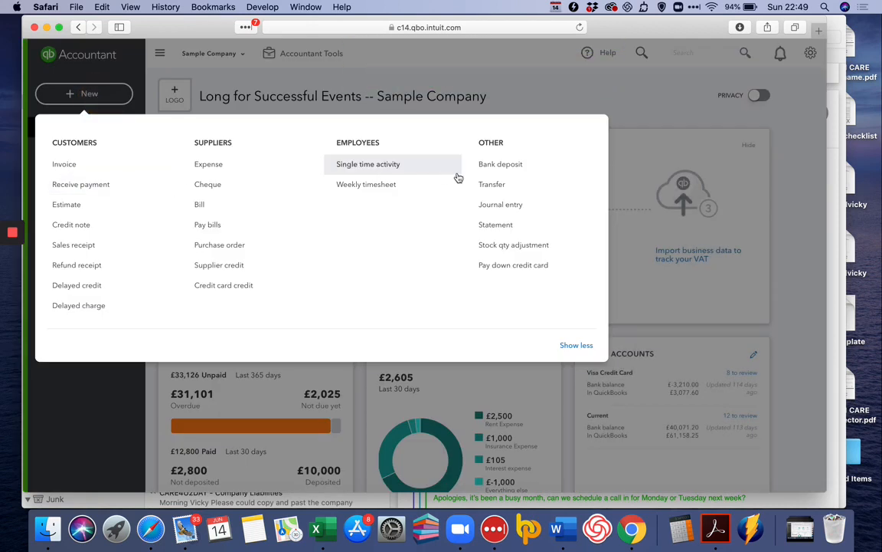
{"action": "left_click", "coordinate": [490, 165]}
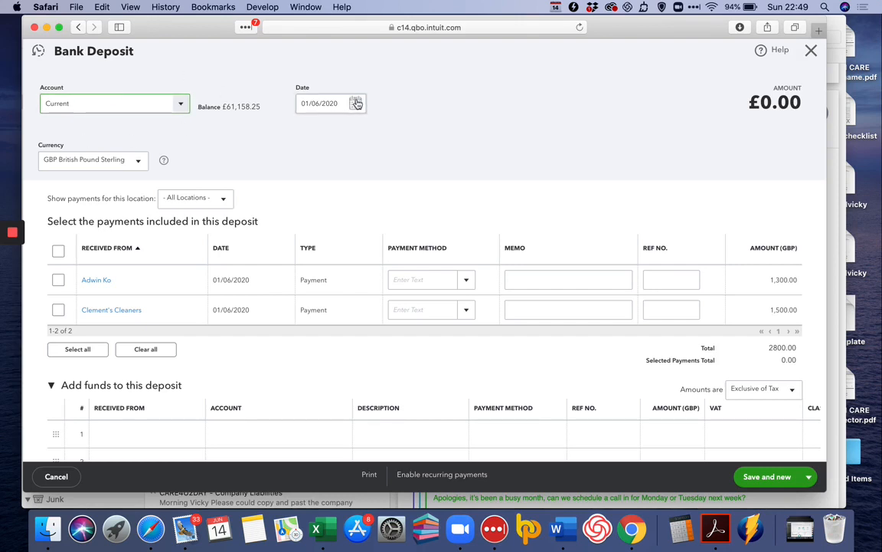
{"action": "left_click", "coordinate": [322, 101]}
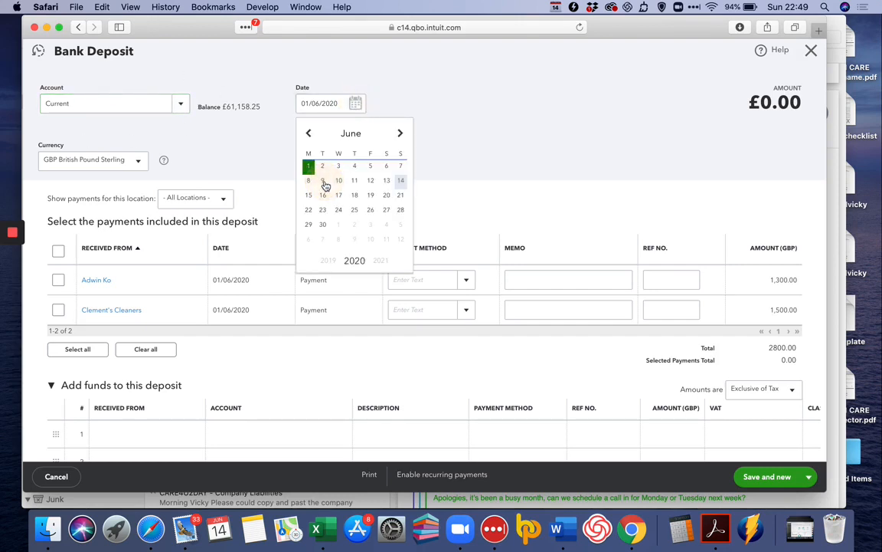
{"action": "left_click", "coordinate": [322, 181]}
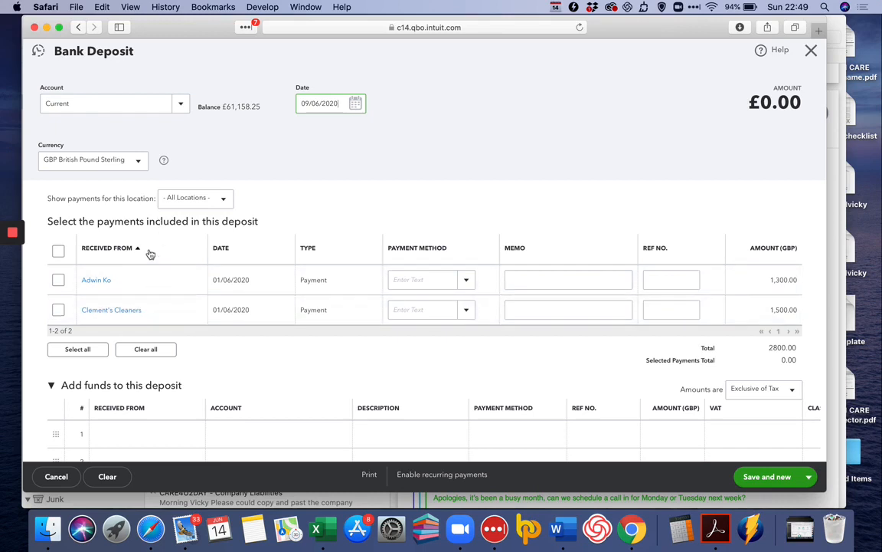
Include both waiting payments, £1,300.00 and £1,500.00, in the deposit
{"action": "left_click", "coordinate": [60, 280]}
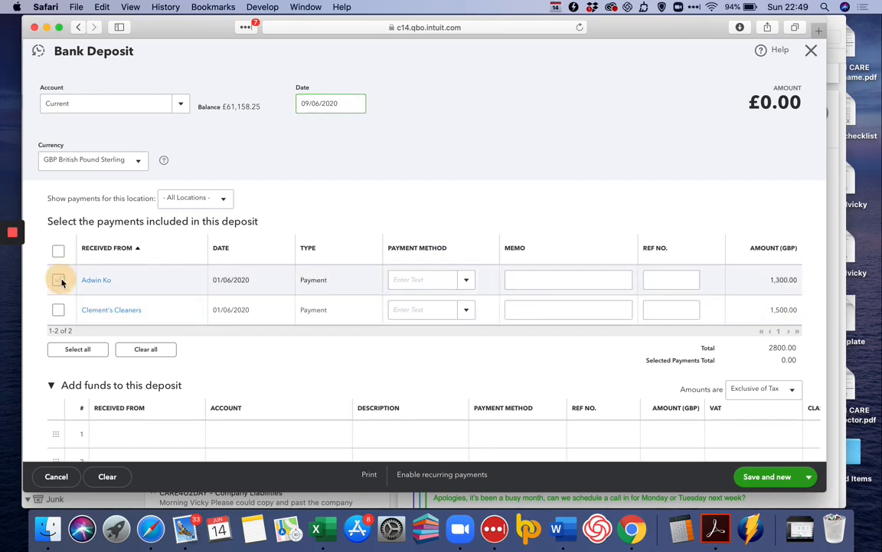
{"action": "left_click", "coordinate": [60, 310]}
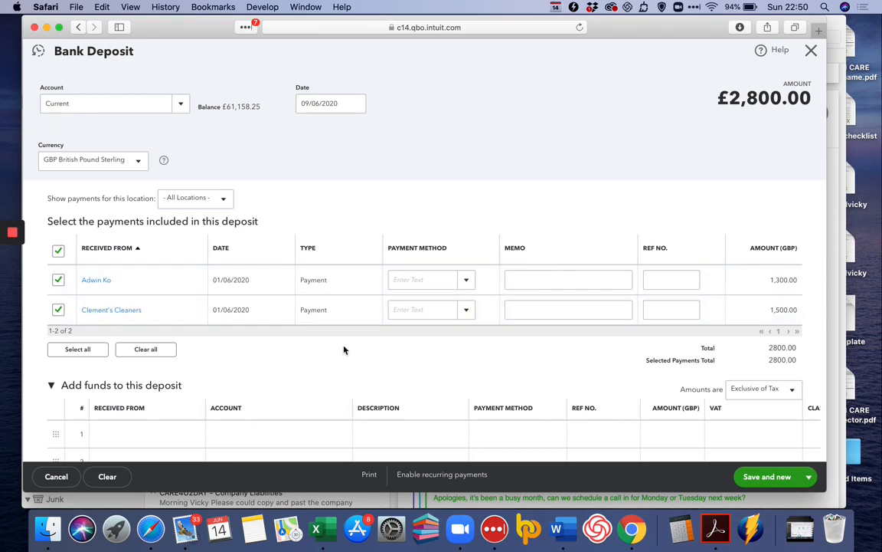
{"action": "scroll", "coordinate": [177, 300], "scroll_direction": "down", "scroll_amount": 2}
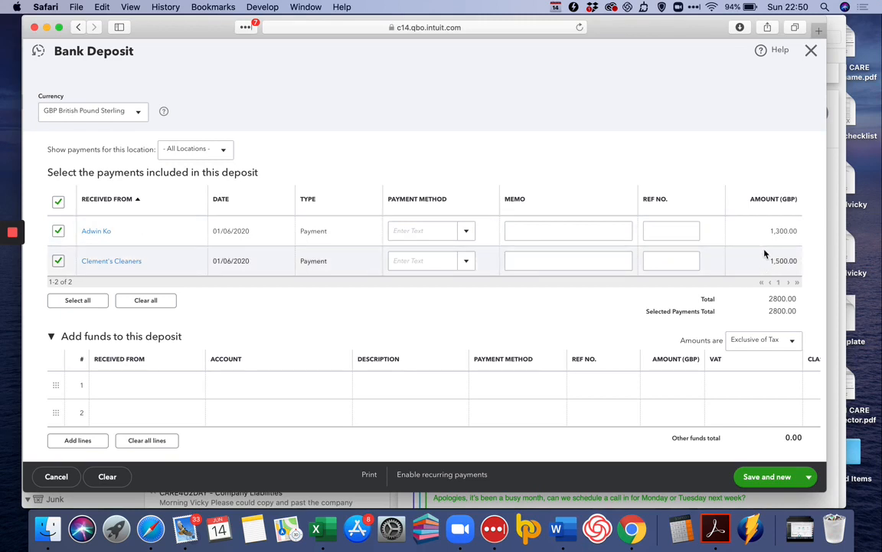
Create a new Cash on hand account and set it as the deposit's cash back account
{"action": "scroll", "coordinate": [764, 255], "scroll_direction": "down", "scroll_amount": 5}
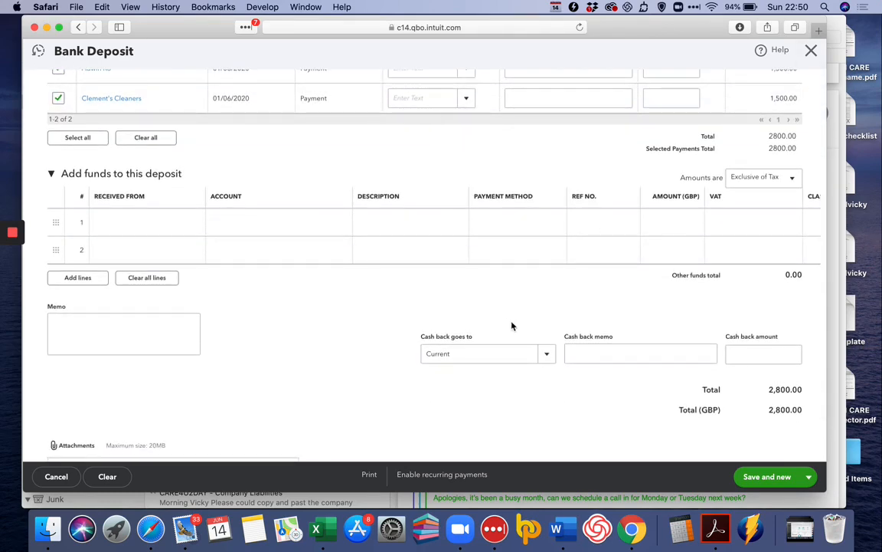
{"action": "left_click", "coordinate": [546, 354]}
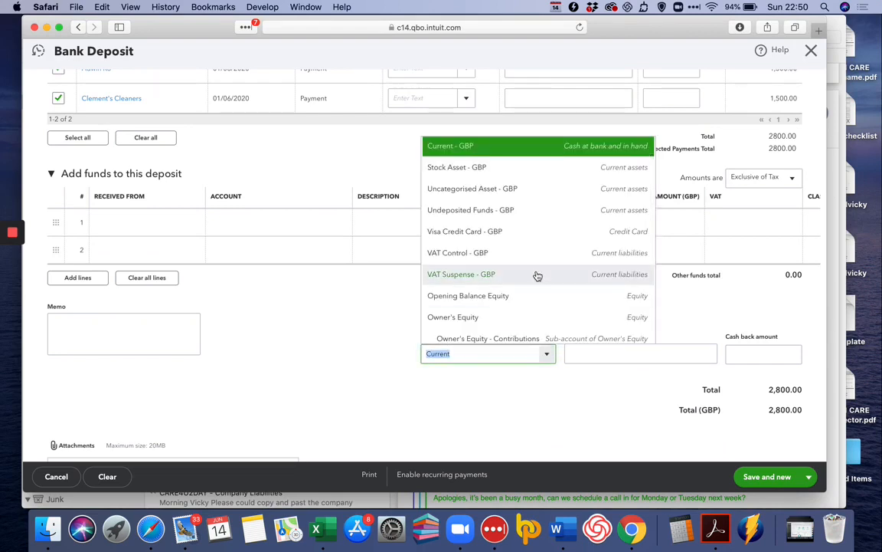
{"action": "scroll", "coordinate": [538, 283], "scroll_direction": "up", "scroll_amount": 1}
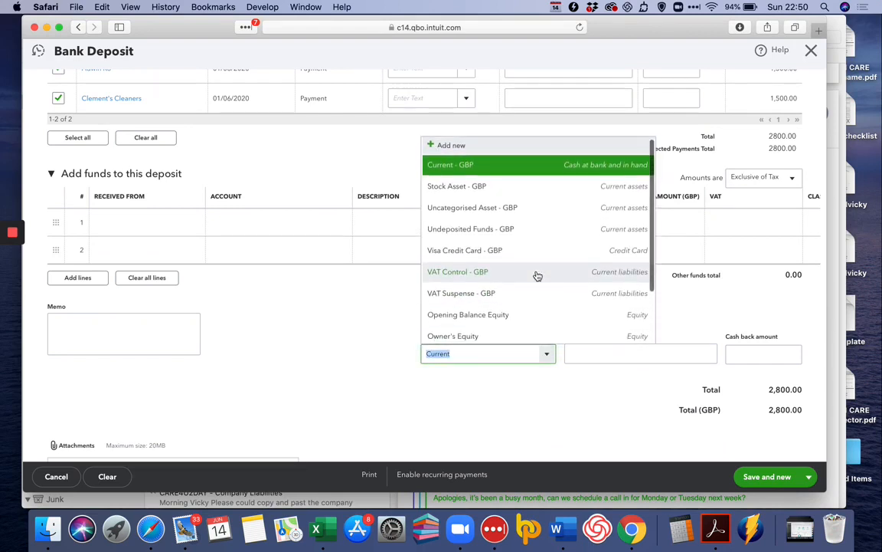
{"action": "scroll", "coordinate": [538, 275], "scroll_direction": "down", "scroll_amount": 2}
{"action": "scroll", "coordinate": [537, 276], "scroll_direction": "up", "scroll_amount": 3}
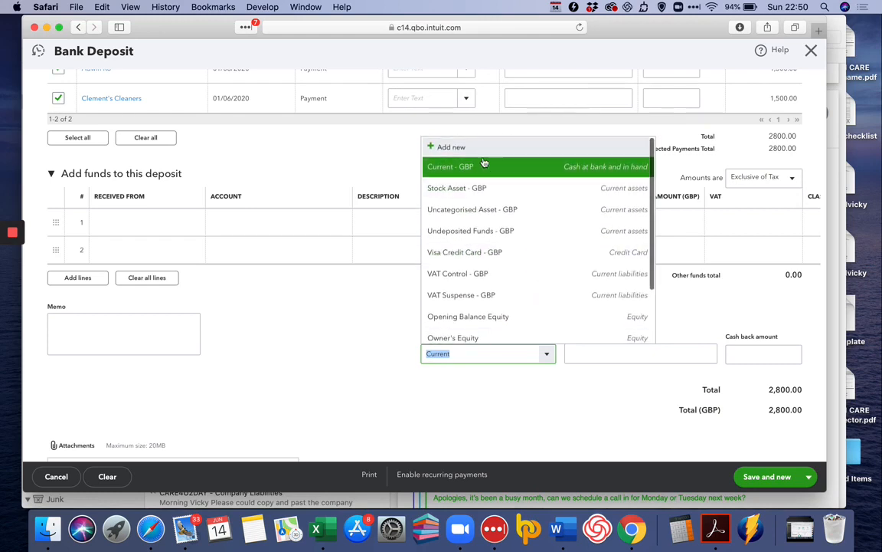
{"action": "left_click", "coordinate": [460, 151]}
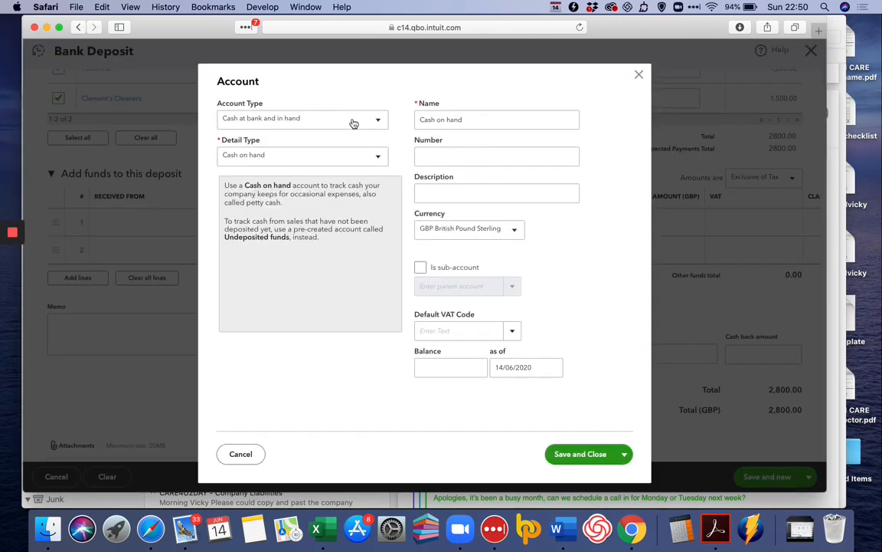
{"action": "left_click", "coordinate": [590, 453]}
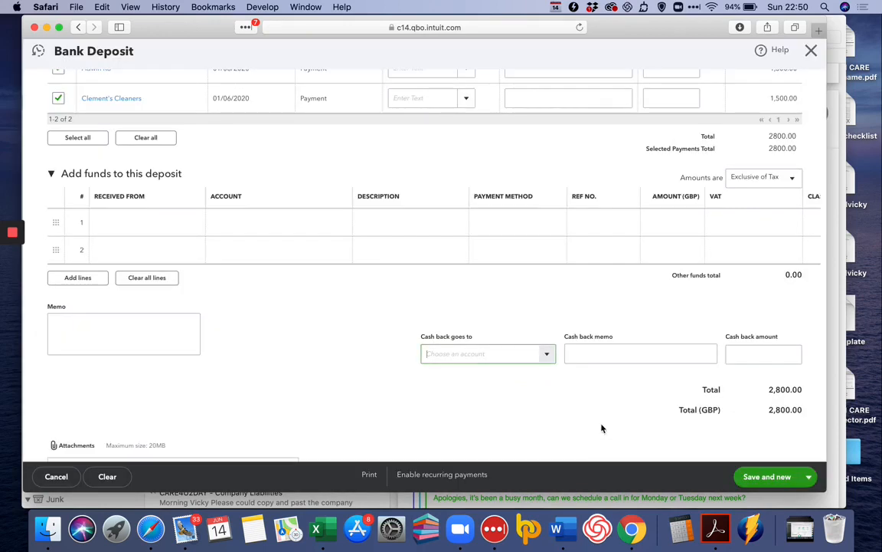
{"action": "left_click", "coordinate": [623, 353]}
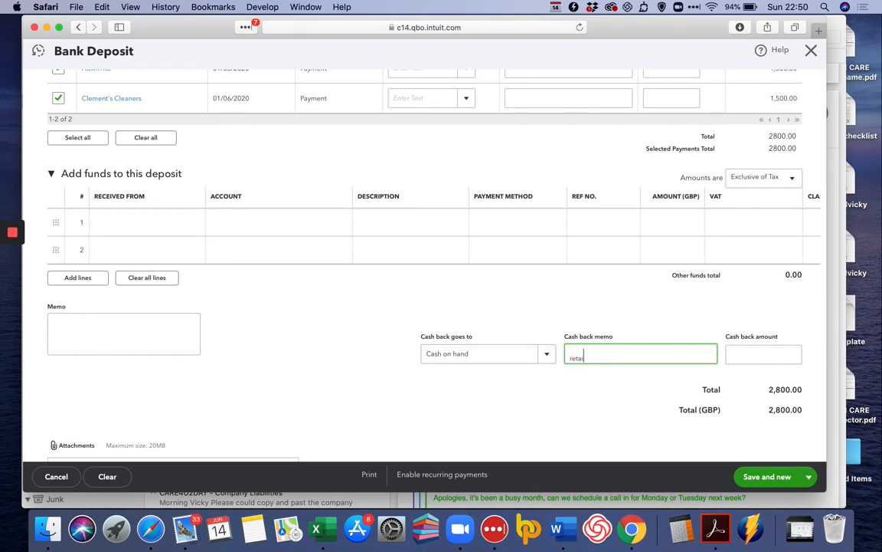
Hold back £500.00 cash with memo 'retained cash', bringing the deposit total to £2,300.00
{"action": "key", "text": "Tab"}
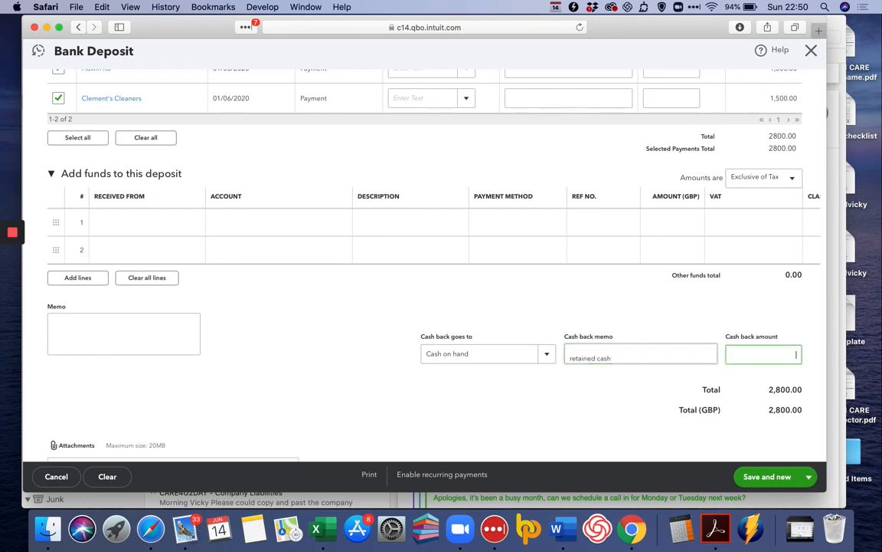
{"action": "left_click", "coordinate": [781, 370]}
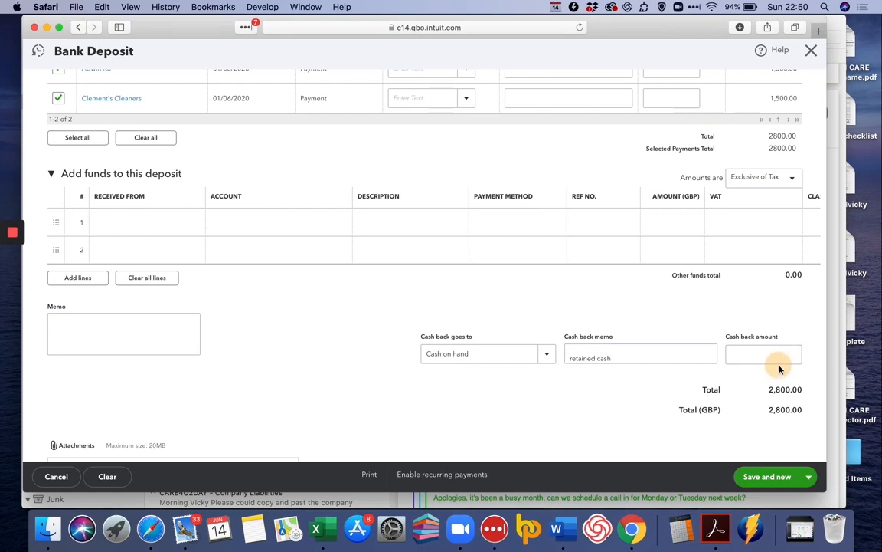
{"action": "left_click", "coordinate": [774, 356]}
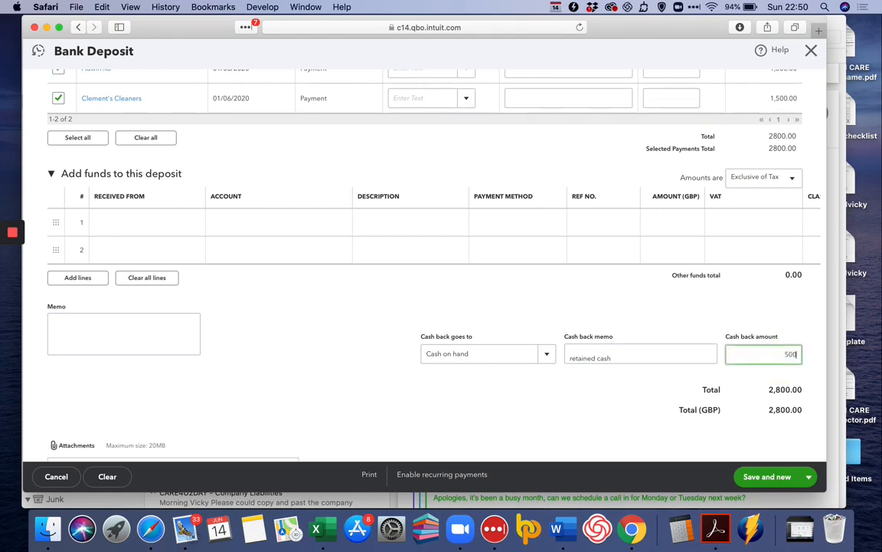
{"action": "key", "text": "Tab"}
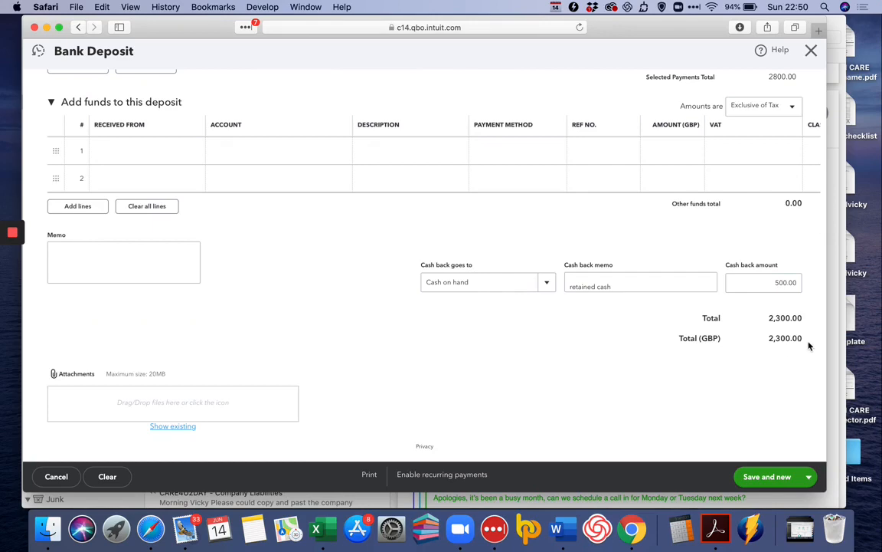
{"action": "scroll", "coordinate": [780, 318], "scroll_direction": "up", "scroll_amount": 5}
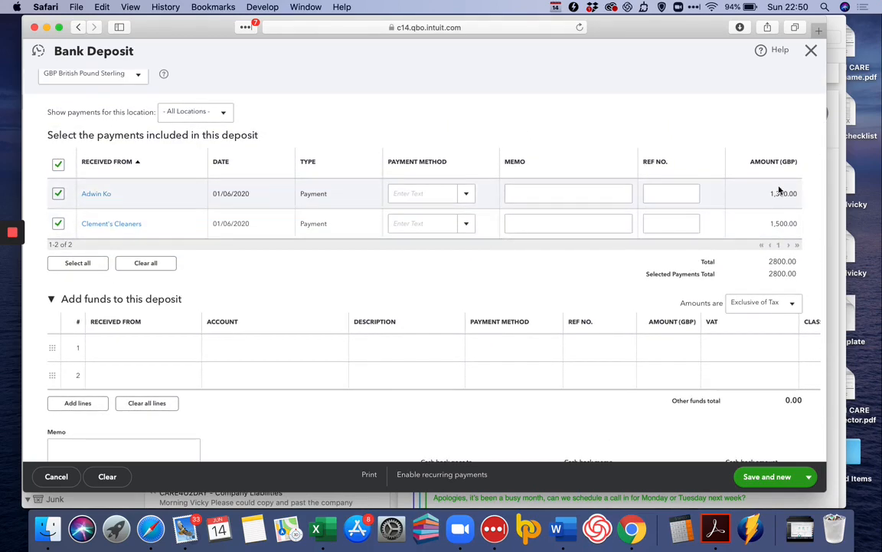
{"action": "scroll", "coordinate": [733, 261], "scroll_direction": "down", "scroll_amount": 5}
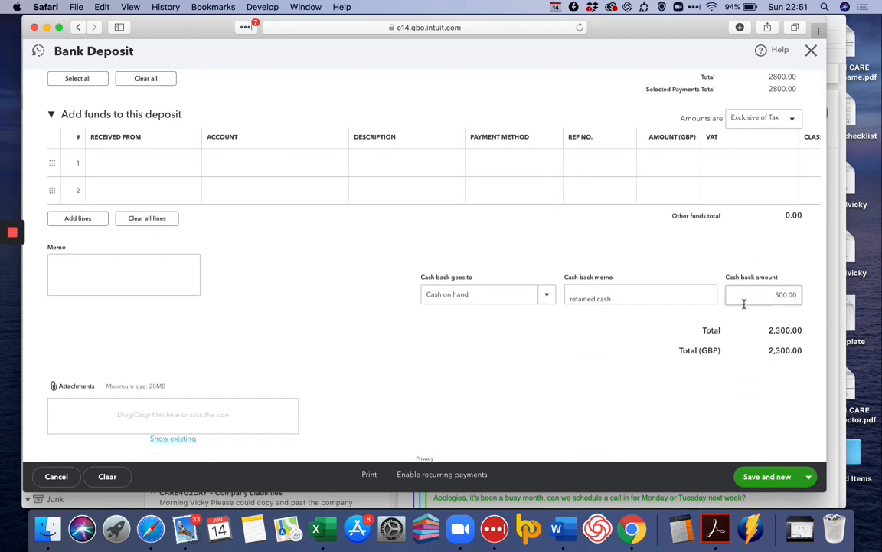
Save and close the £2,300.00 deposit, then start a fresh bank deposit
{"action": "left_click", "coordinate": [808, 477]}
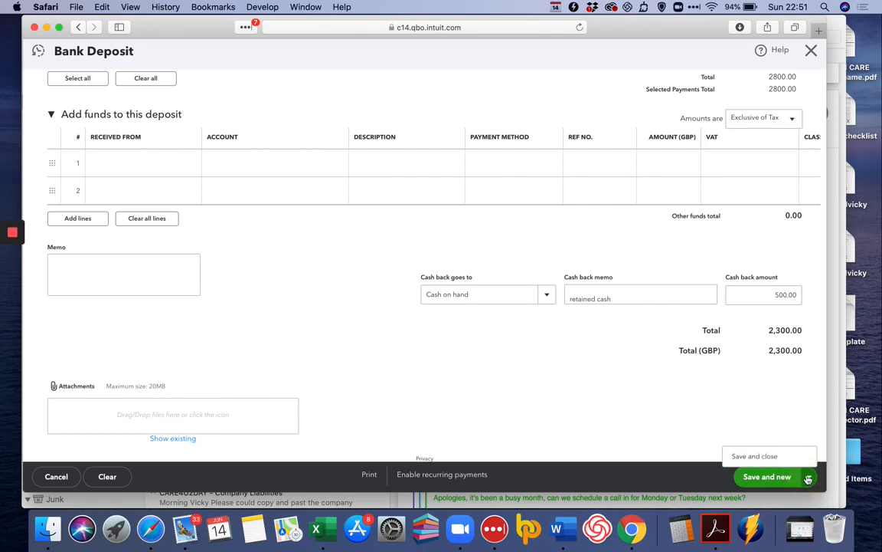
{"action": "left_click", "coordinate": [766, 456]}
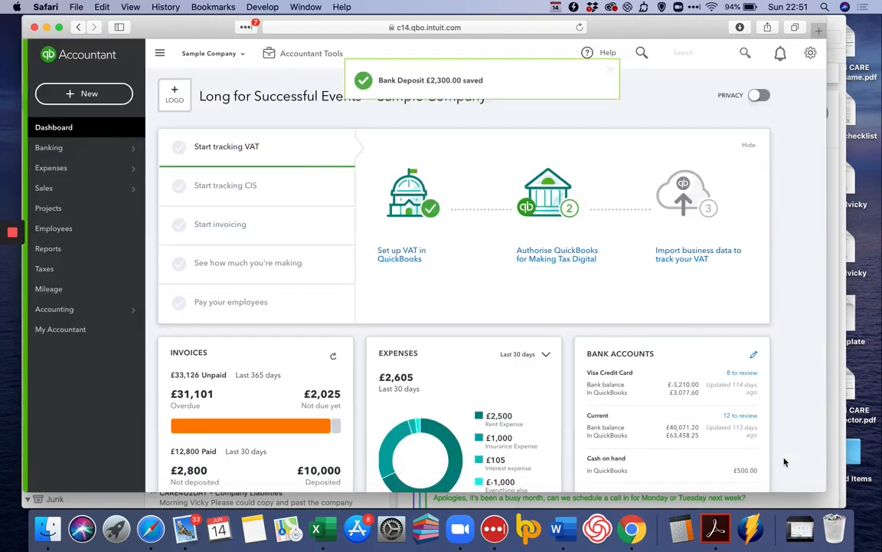
{"action": "left_click", "coordinate": [90, 97]}
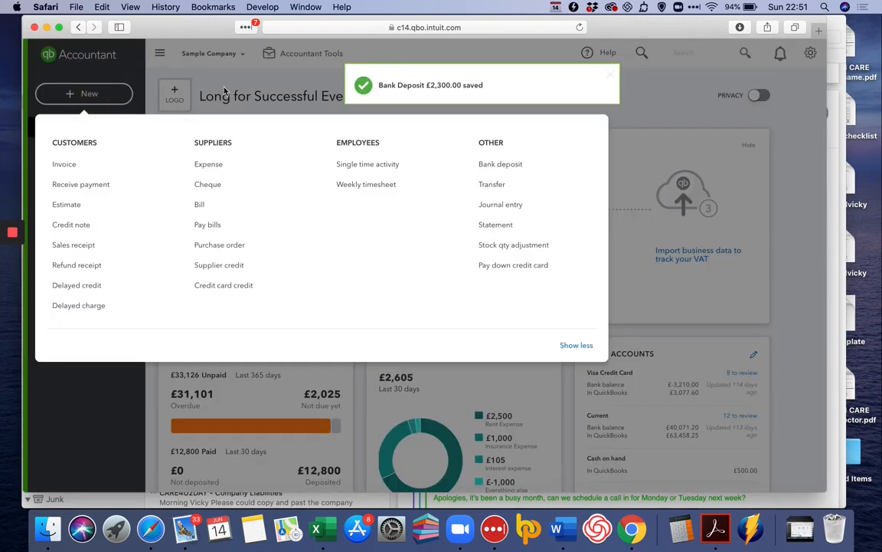
{"action": "left_click", "coordinate": [486, 163]}
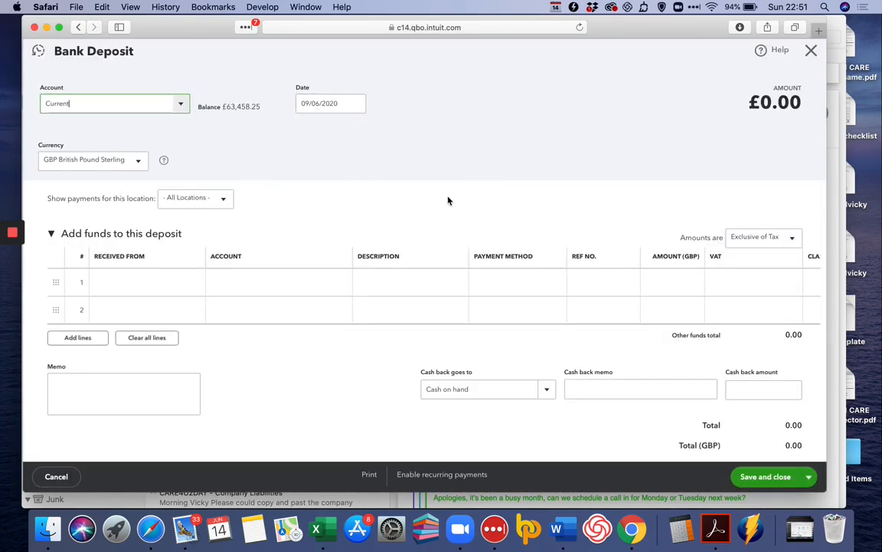
Date the deposit 11/06/2020 and add a new customer as line 1's Received From
{"action": "left_click", "coordinate": [353, 105]}
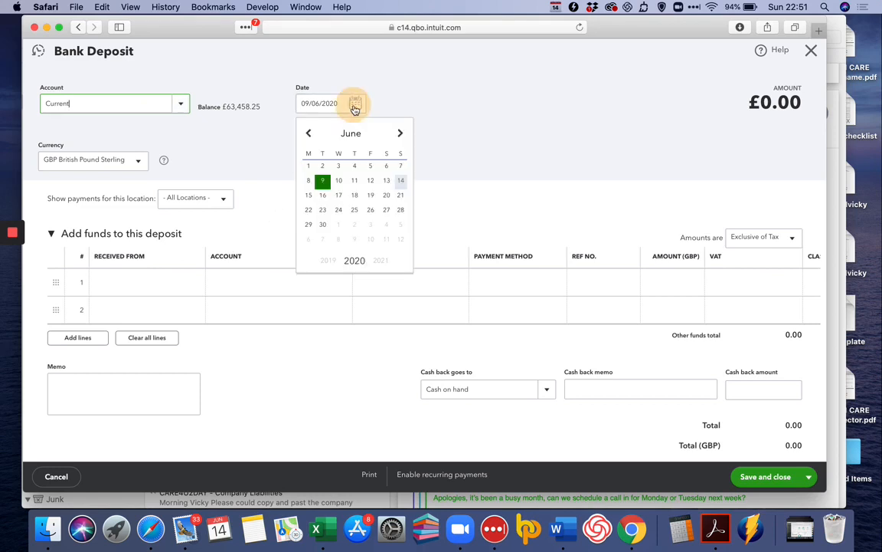
{"action": "left_click", "coordinate": [355, 184]}
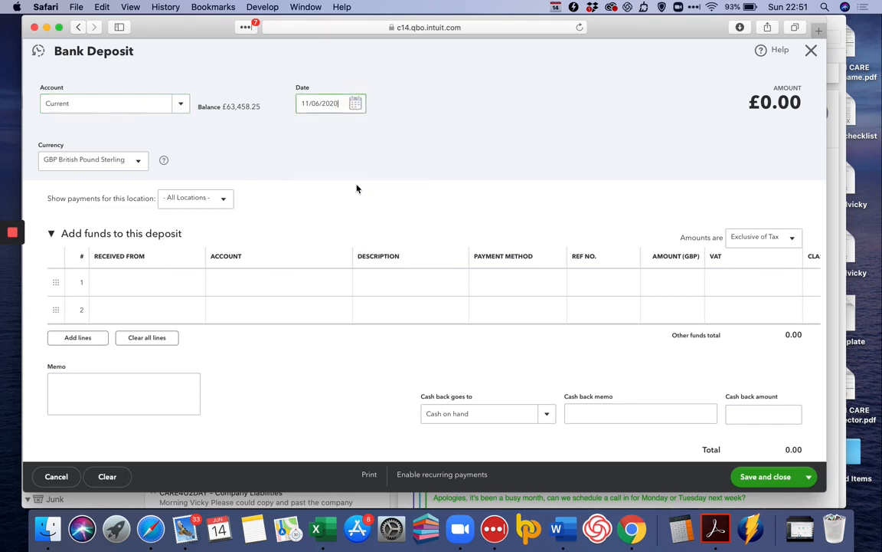
{"action": "left_click", "coordinate": [171, 286]}
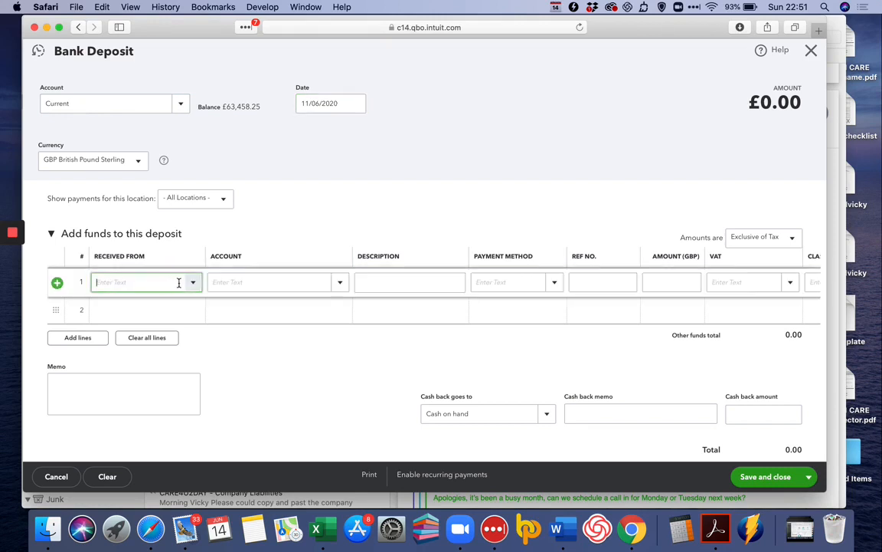
{"action": "left_click", "coordinate": [195, 285]}
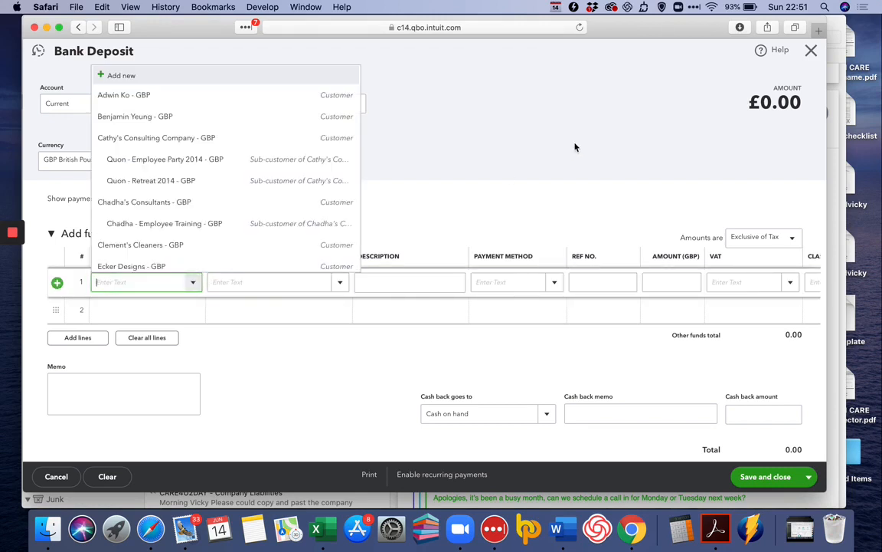
{"action": "left_click", "coordinate": [574, 144]}
{"action": "left_click", "coordinate": [155, 286]}
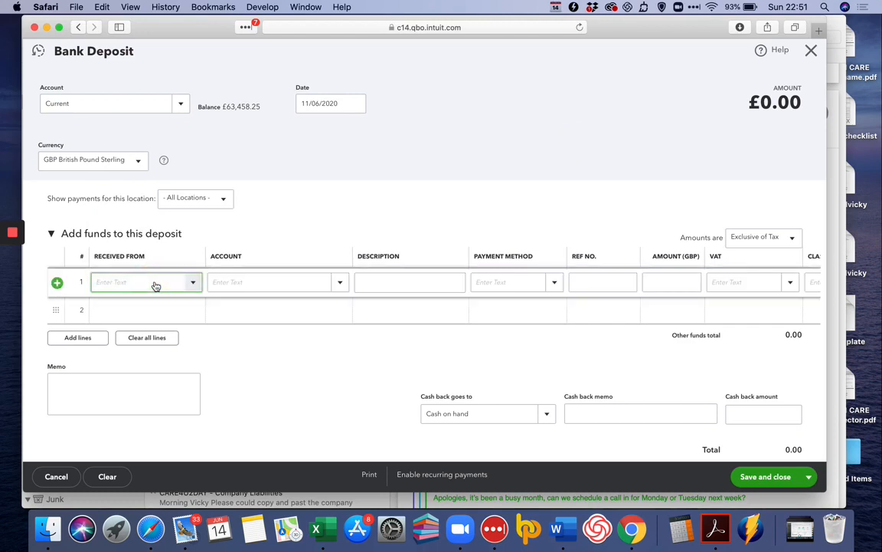
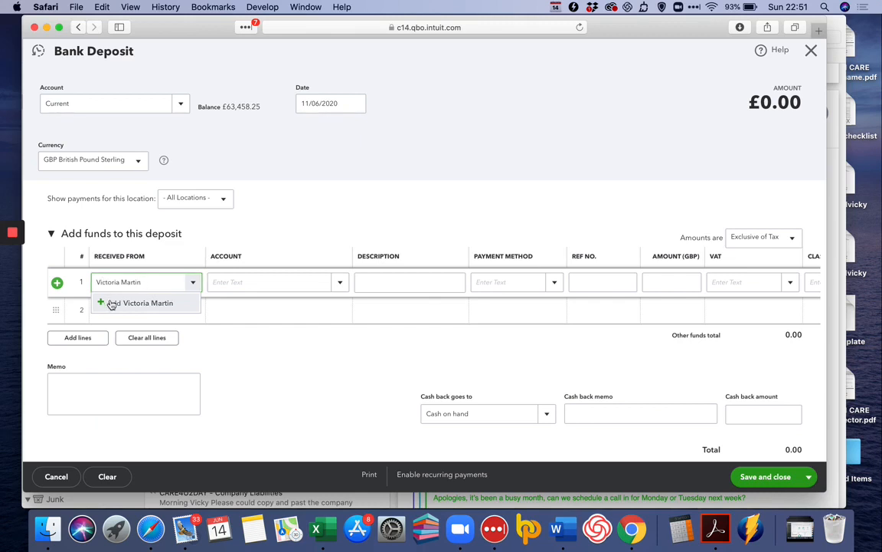
{"action": "left_click", "coordinate": [115, 302]}
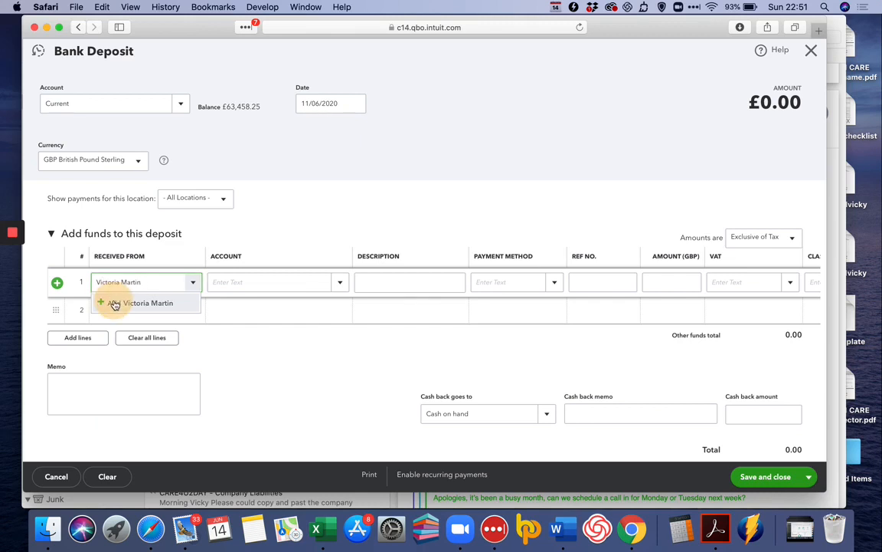
{"action": "left_click", "coordinate": [285, 229]}
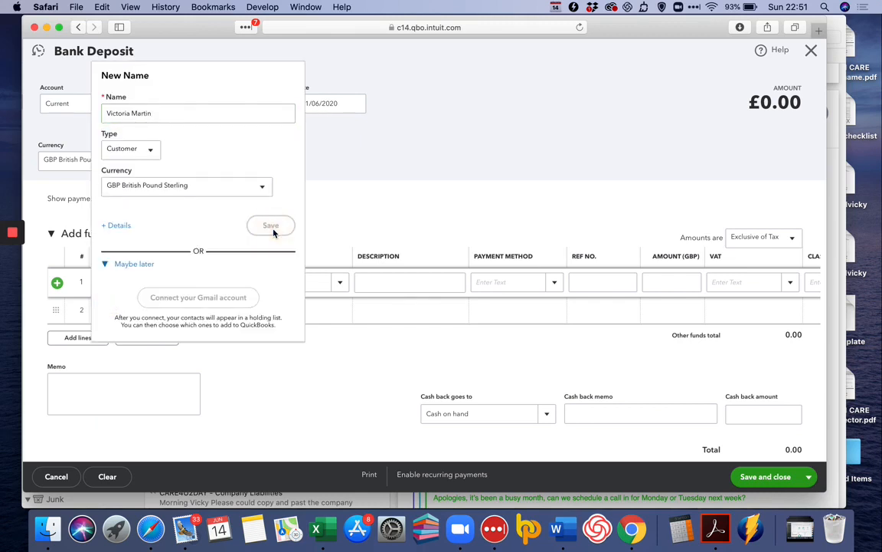
{"action": "left_click", "coordinate": [273, 284]}
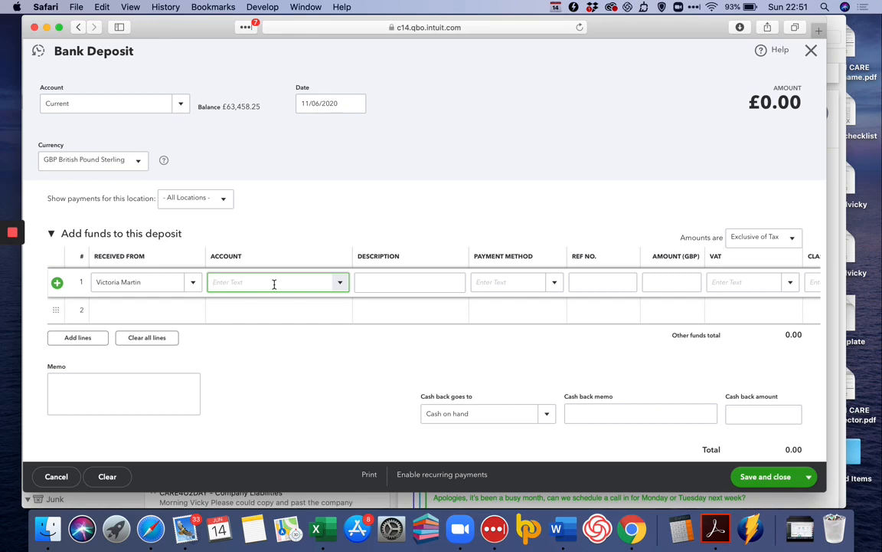
Search line 1's account field for 'Cap', then bring up the full account list
{"action": "type", "text": "Dire"}
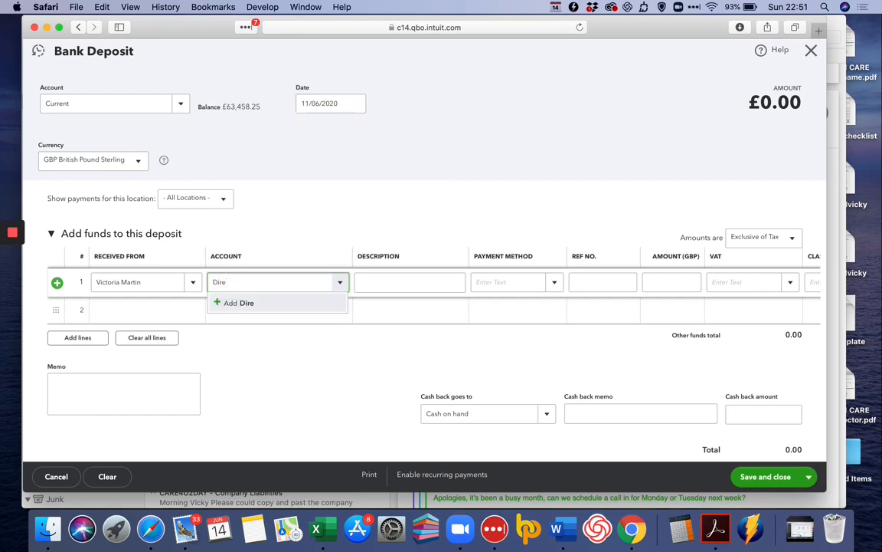
{"action": "key", "text": "BackSpace"}
{"action": "type", "text": "Cap"}
{"action": "key", "text": "BackSpace"}
{"action": "key", "text": "BackSpace"}
{"action": "key", "text": "BackSpace"}
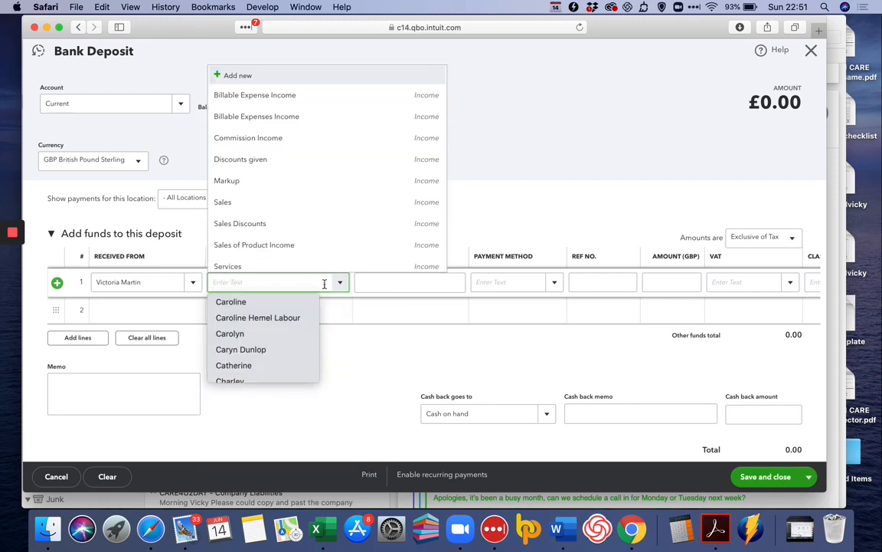
{"action": "left_click", "coordinate": [538, 191]}
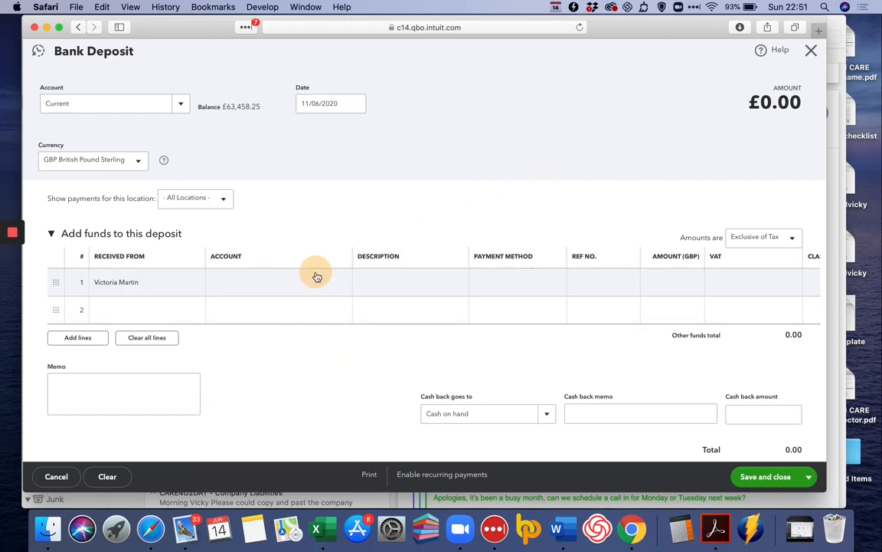
{"action": "left_click", "coordinate": [344, 283]}
{"action": "left_click", "coordinate": [342, 282]}
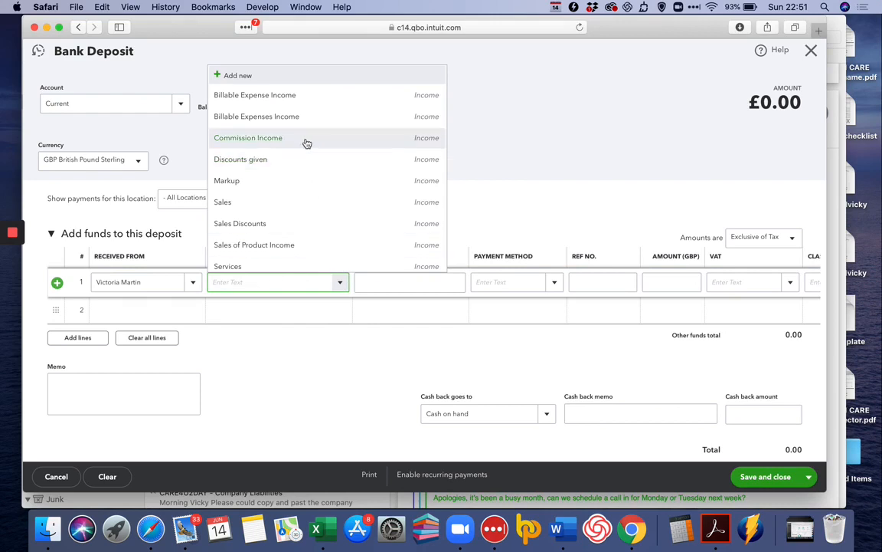
Begin a new account with account type Equity and detail type Owner's Equity
{"action": "left_click", "coordinate": [275, 76]}
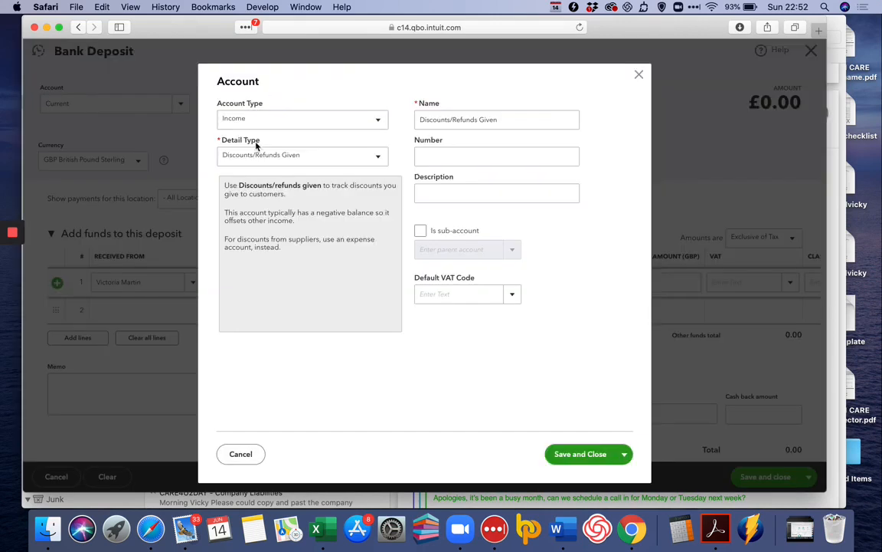
{"action": "left_click", "coordinate": [258, 125]}
{"action": "scroll", "coordinate": [299, 244], "scroll_direction": "down", "scroll_amount": 2}
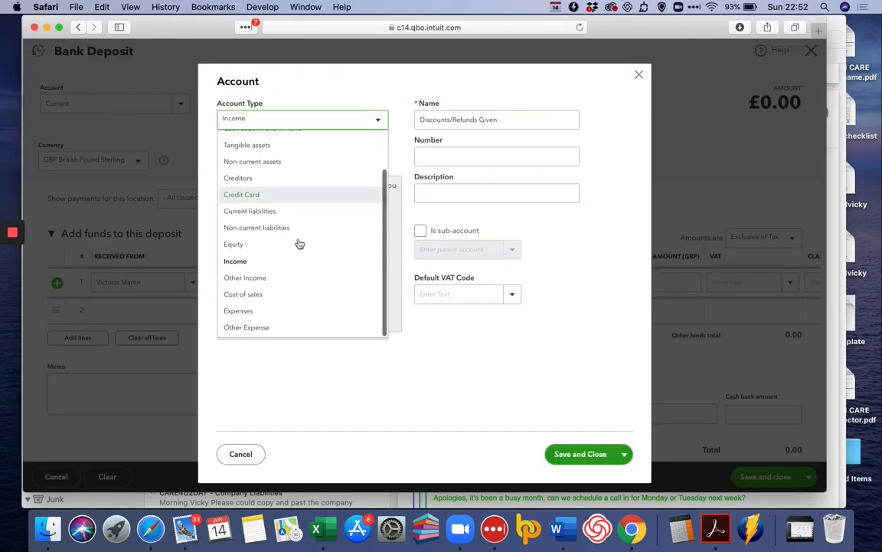
{"action": "left_click", "coordinate": [291, 247]}
{"action": "left_click", "coordinate": [309, 157]}
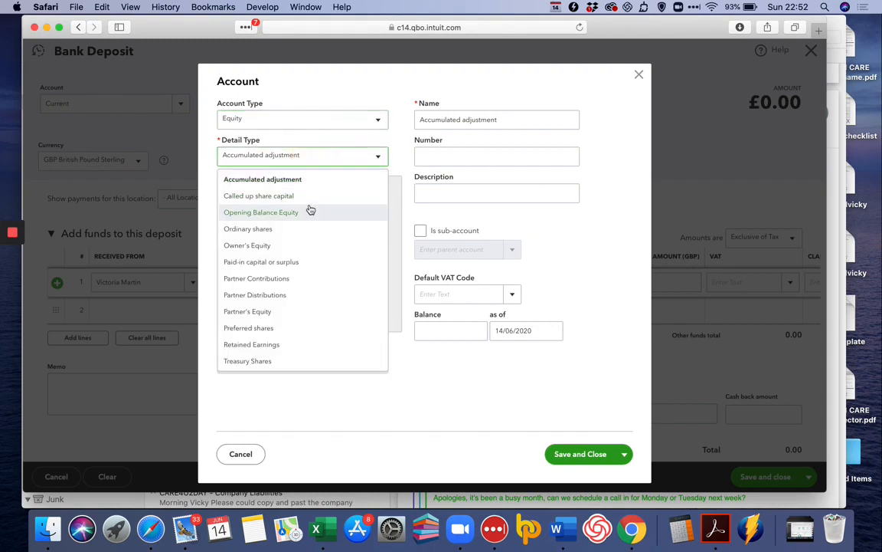
{"action": "left_click", "coordinate": [287, 247]}
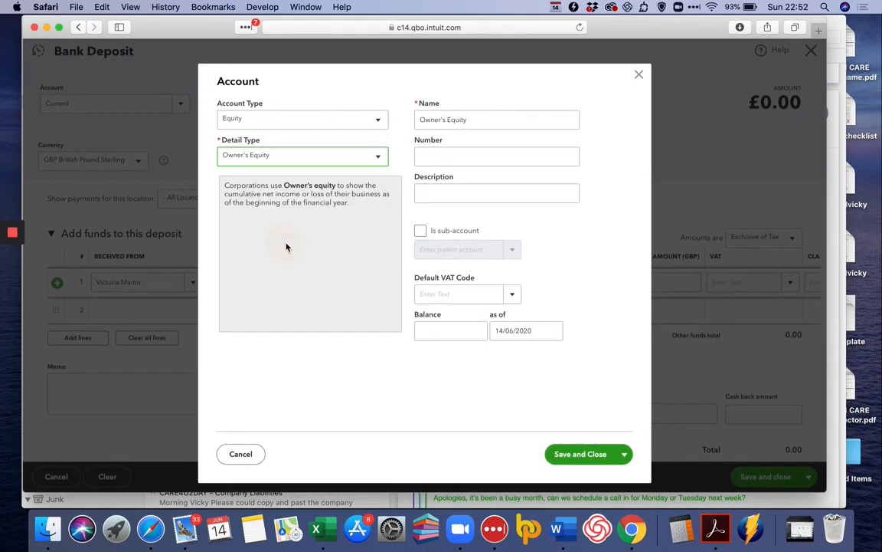
Name the account Capital Introduced, set default VAT to No VAT, and save it
{"action": "left_click_drag", "start_coordinate": [485, 115], "coordinate": [358, 117]}
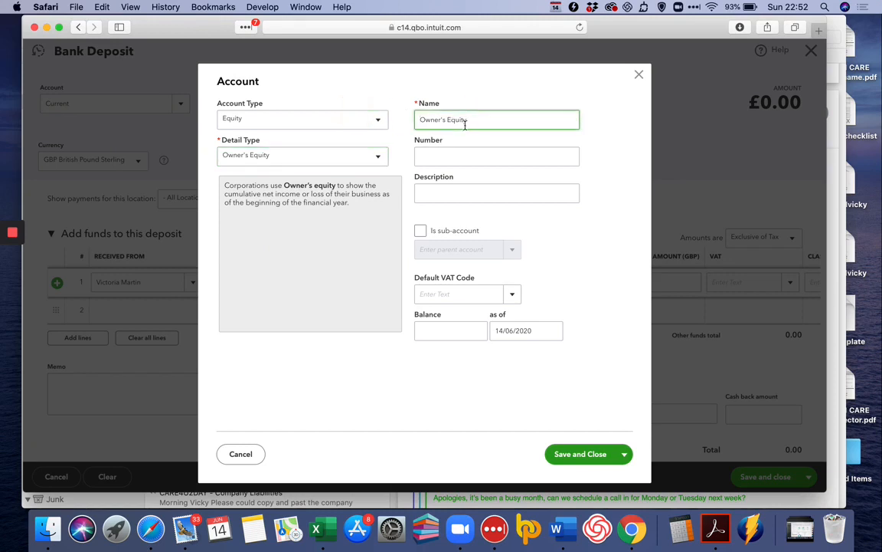
{"action": "left_click_drag", "start_coordinate": [469, 121], "coordinate": [385, 119]}
{"action": "type", "text": "Capital Introduced"}
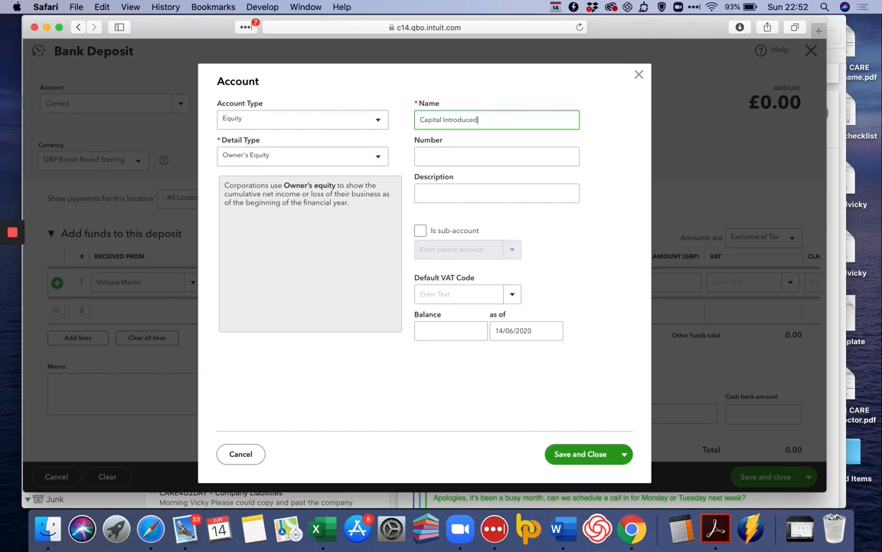
{"action": "left_click", "coordinate": [474, 294]}
{"action": "type", "text": "No VAT"}
{"action": "key", "text": "Tab"}
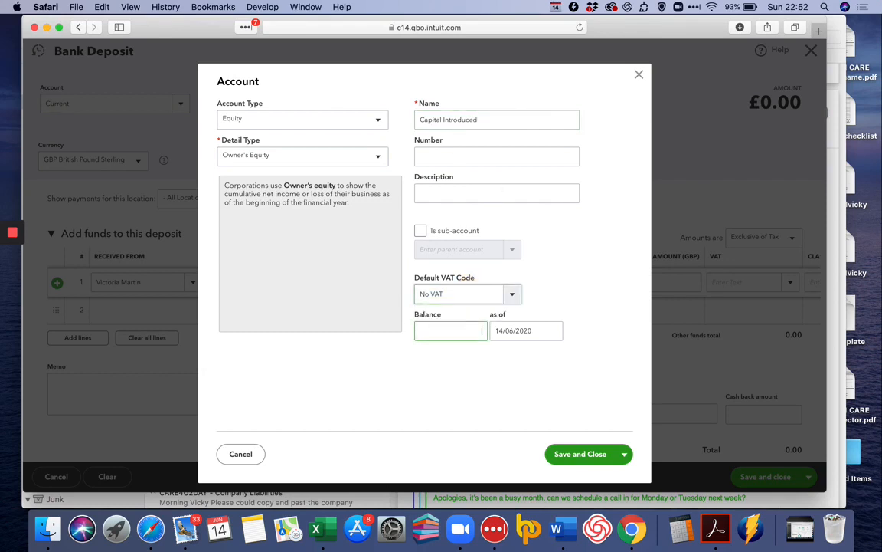
{"action": "left_click", "coordinate": [571, 453]}
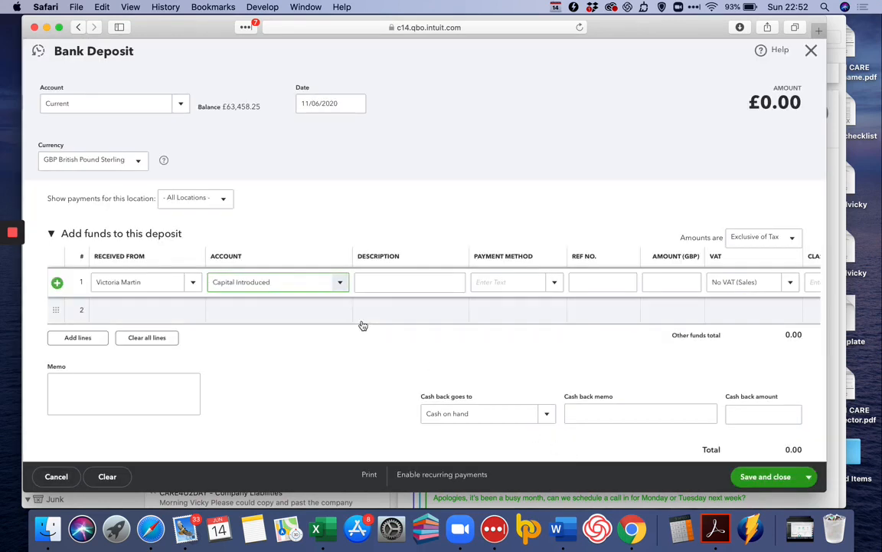
Give line 1 description 'money in' and amount 1,000.00, then save and close the deposit
{"action": "left_click", "coordinate": [445, 281]}
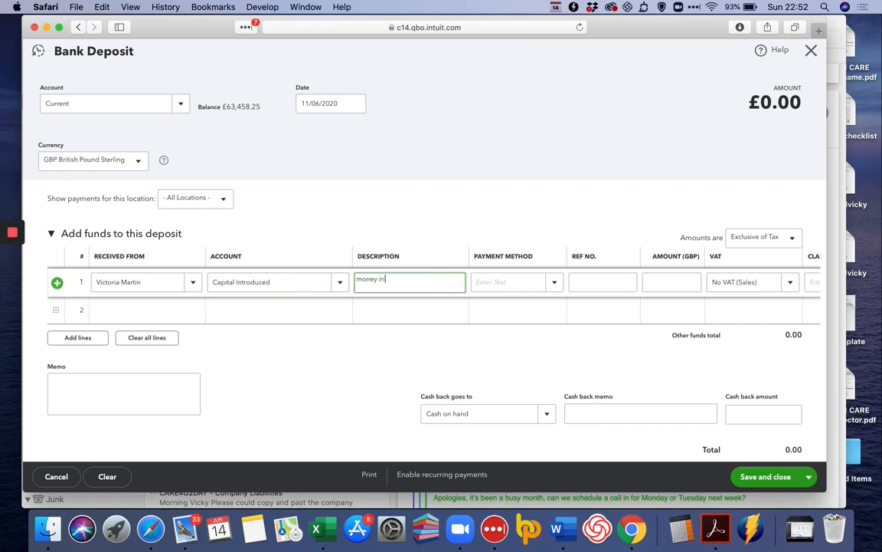
{"action": "key", "text": "Tab"}
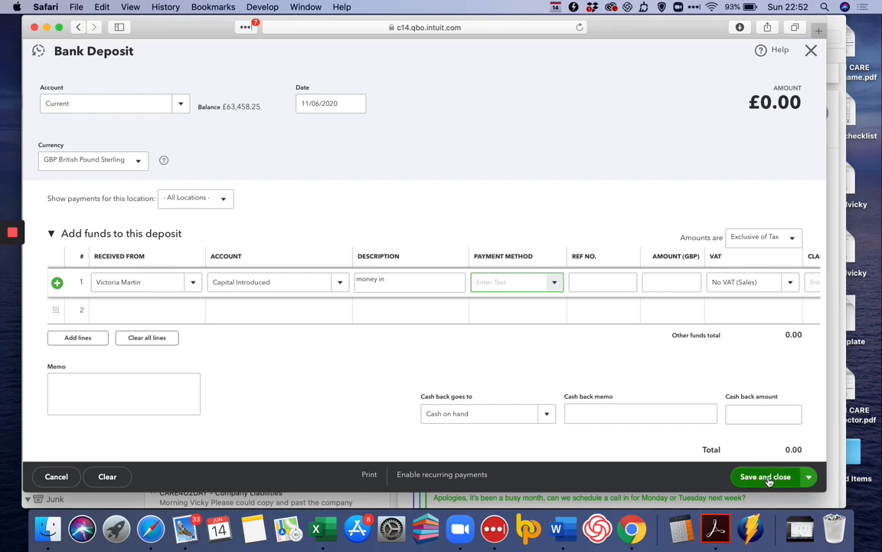
{"action": "left_click", "coordinate": [687, 278]}
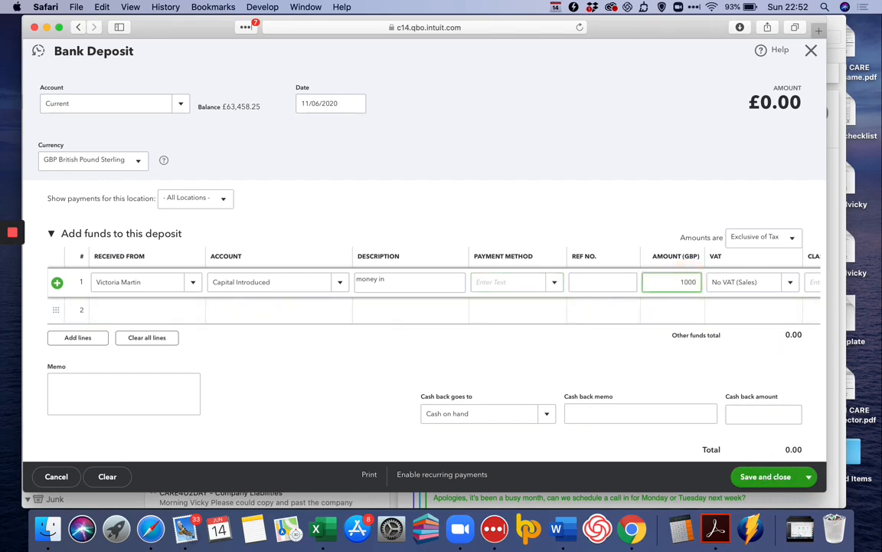
{"action": "key", "text": "Tab"}
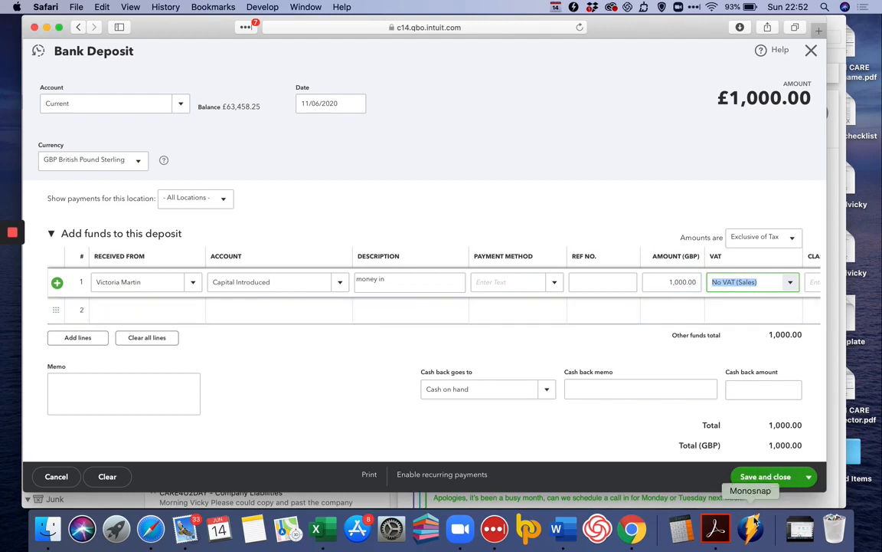
{"action": "left_click", "coordinate": [771, 482]}
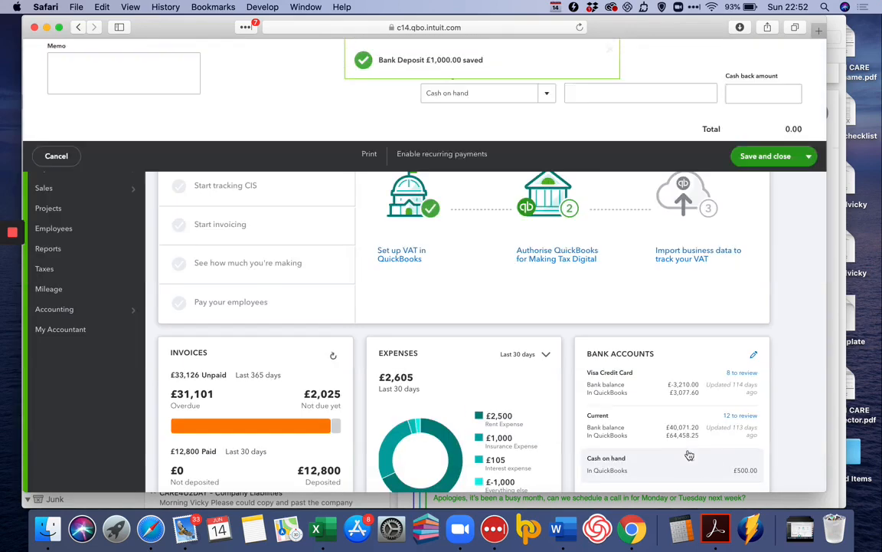
{"action": "mouse_move", "coordinate": [18, 235]}
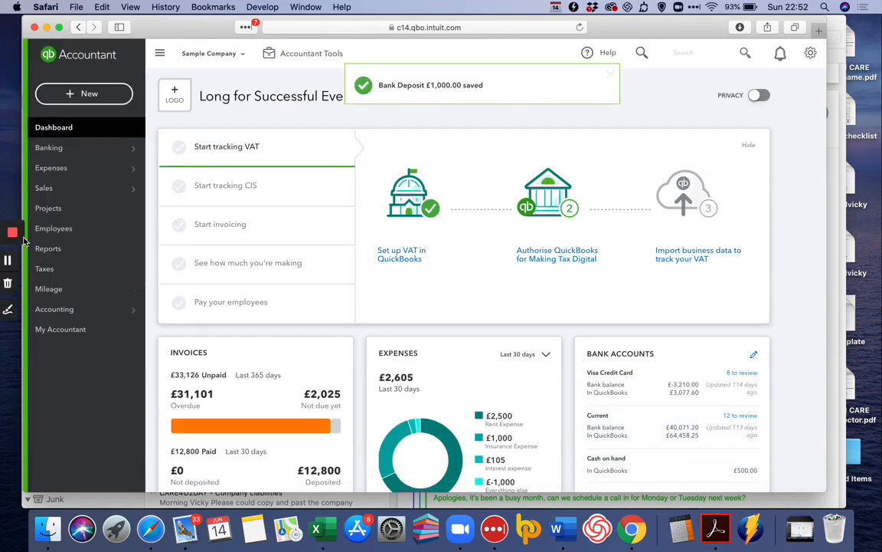